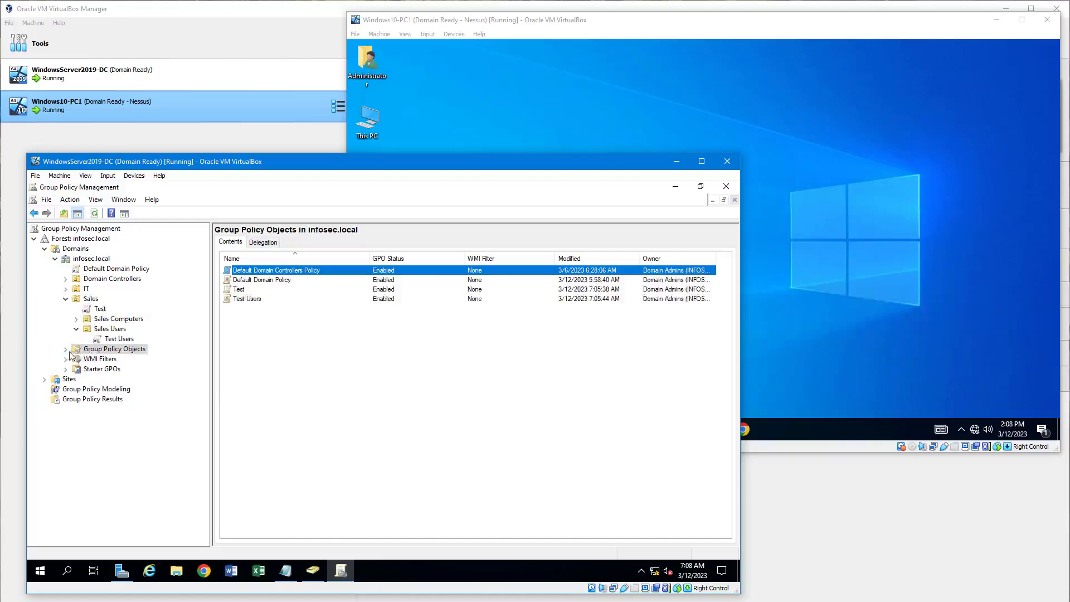
Review the Test Users link and GPO under Group Policy Objects, then select the IT OU.
click(66, 349)
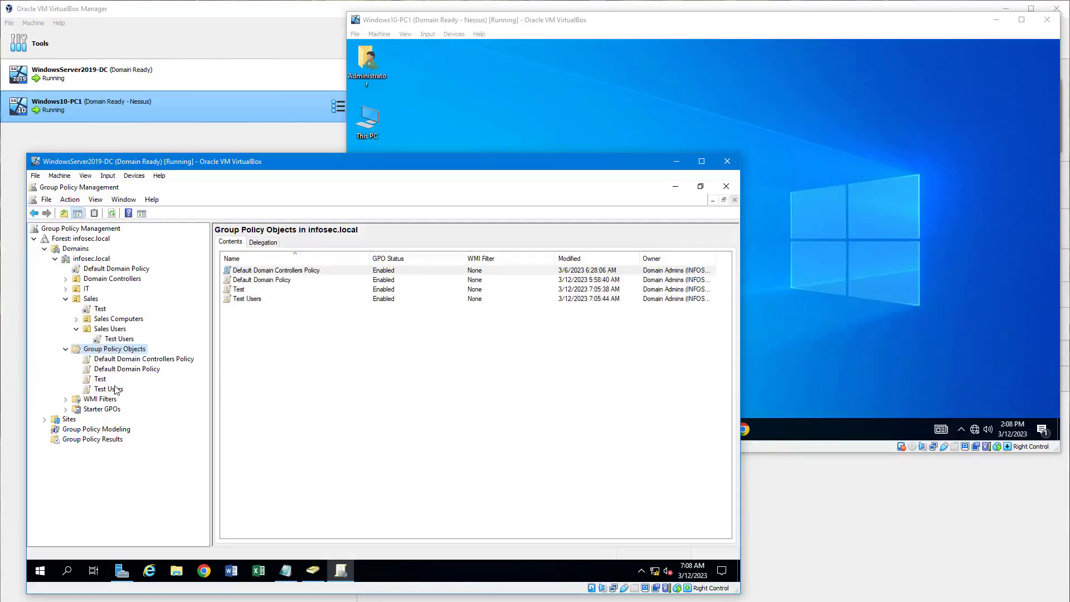
click(106, 340)
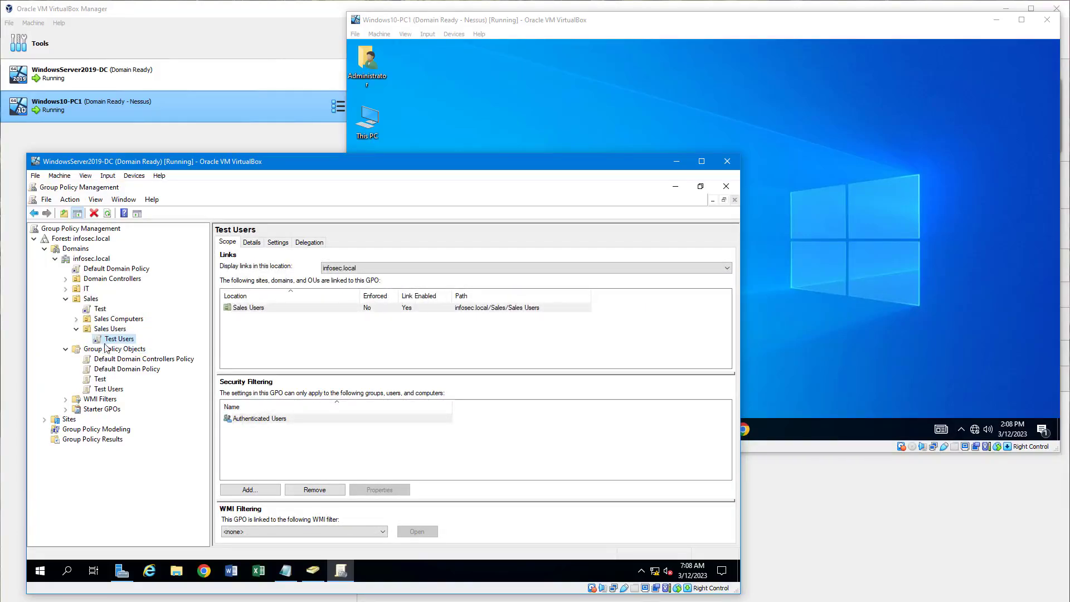
click(102, 390)
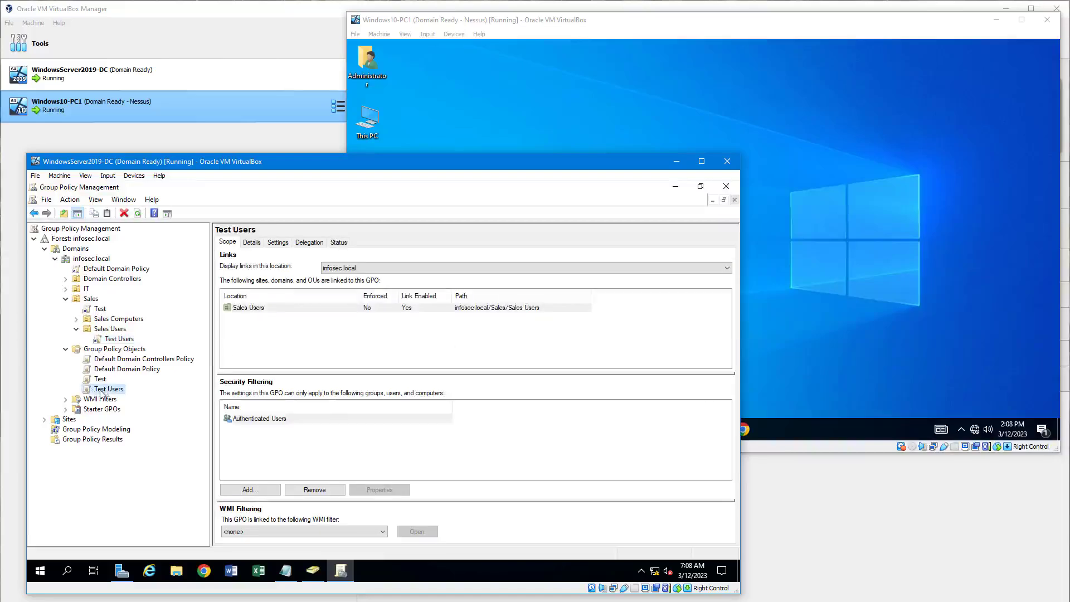
click(84, 290)
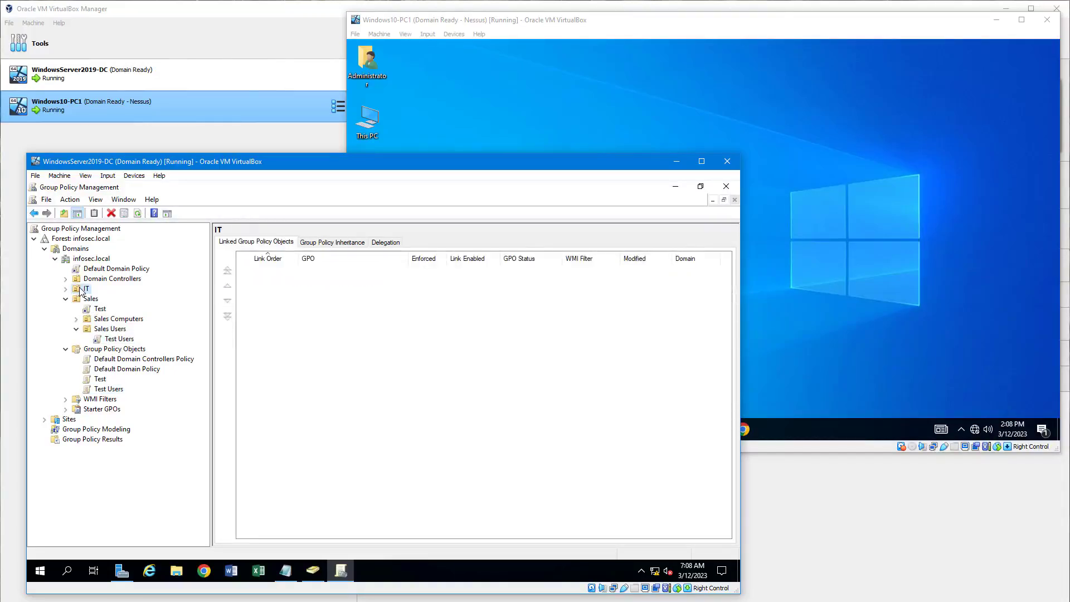
right_click(81, 291)
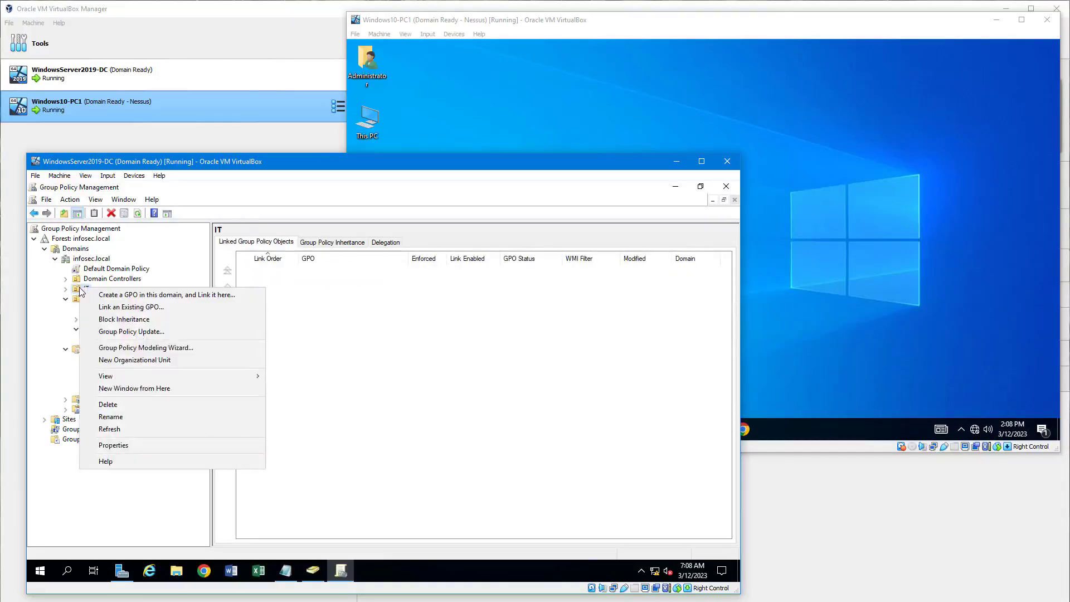
click(133, 307)
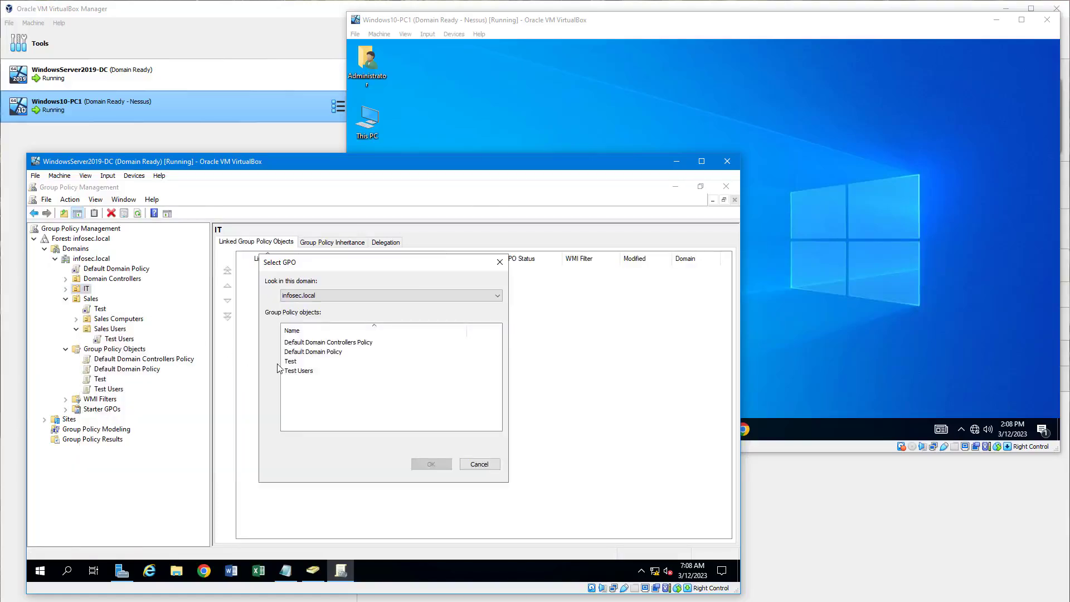
click(301, 371)
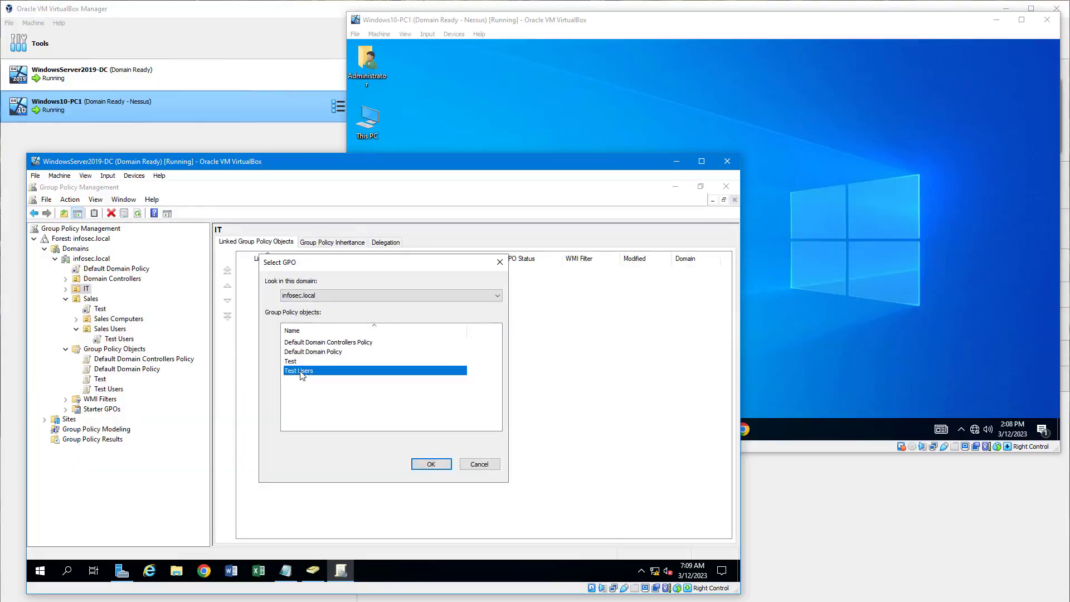
click(431, 464)
click(66, 289)
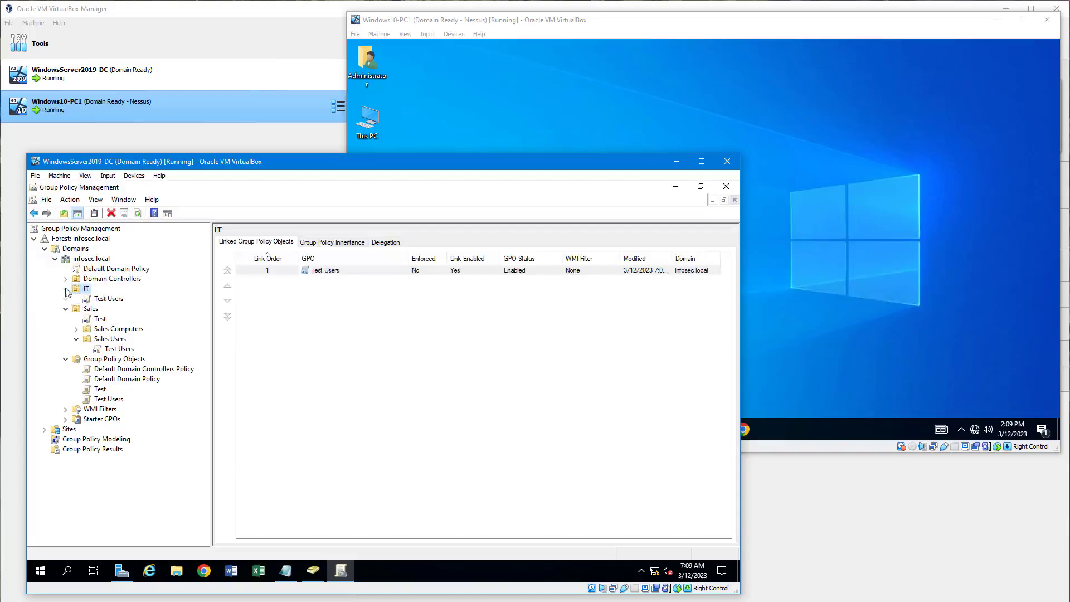
click(109, 300)
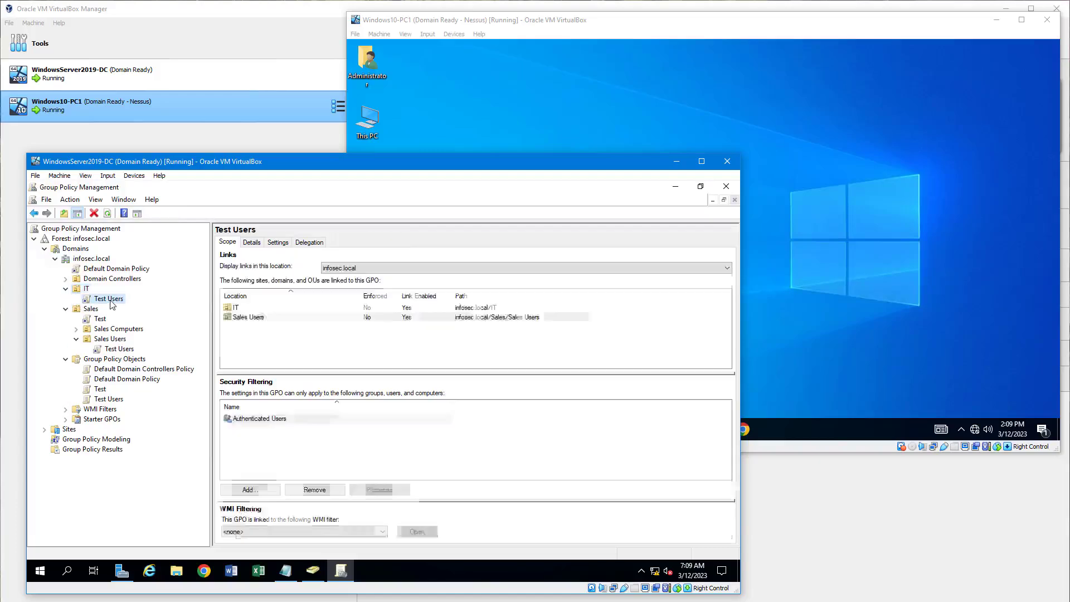
click(119, 350)
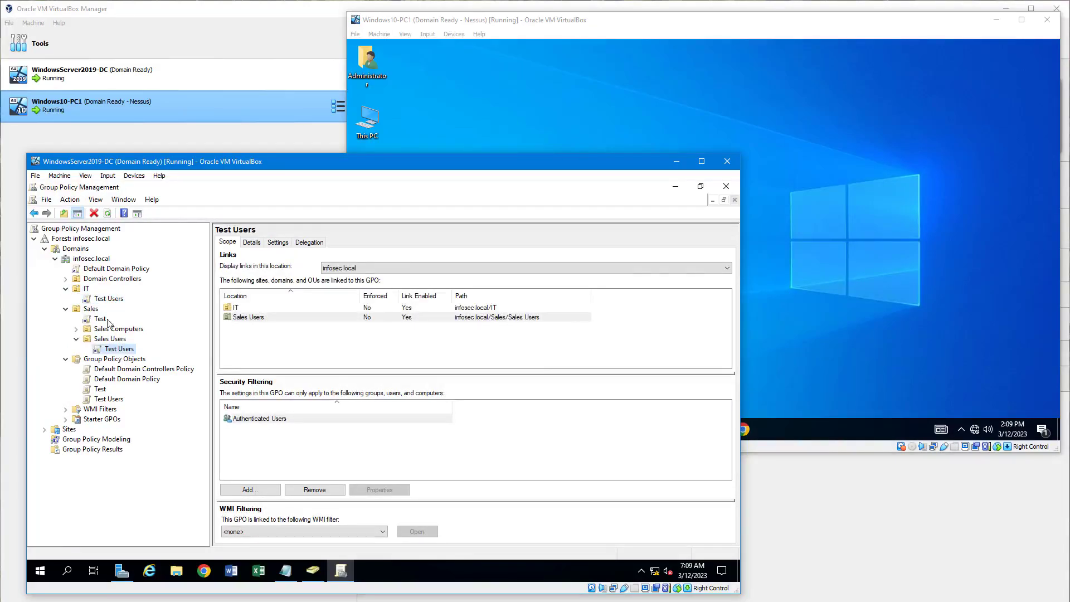
click(86, 289)
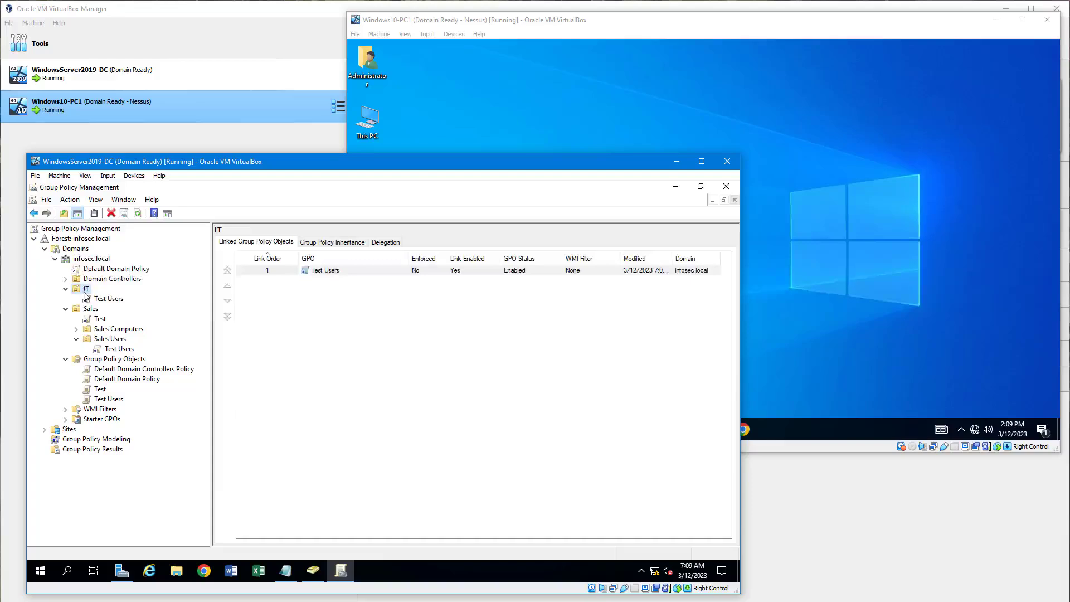
click(92, 303)
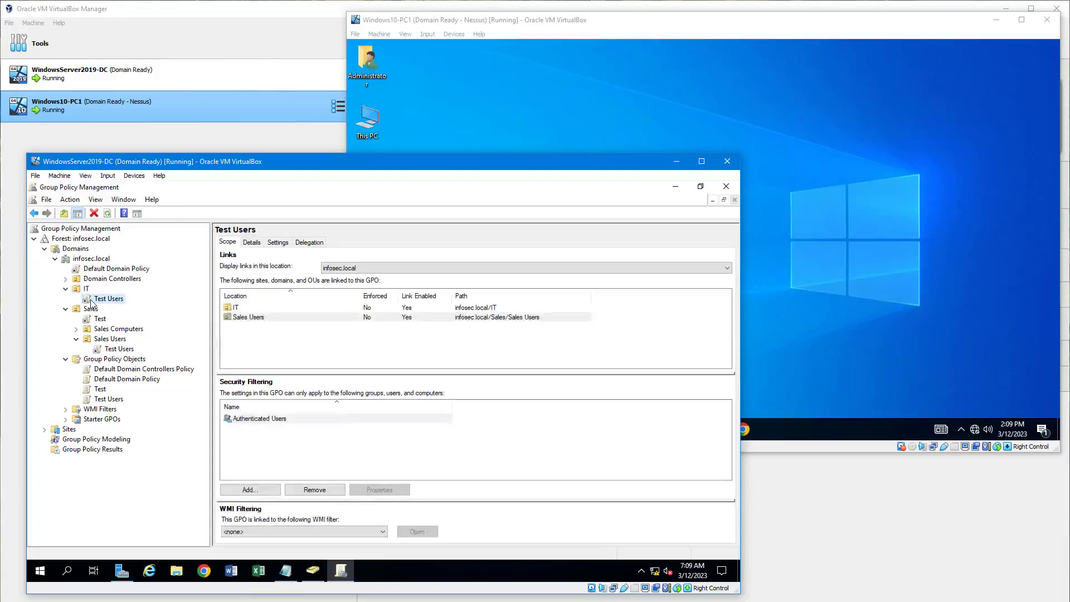
right_click(92, 303)
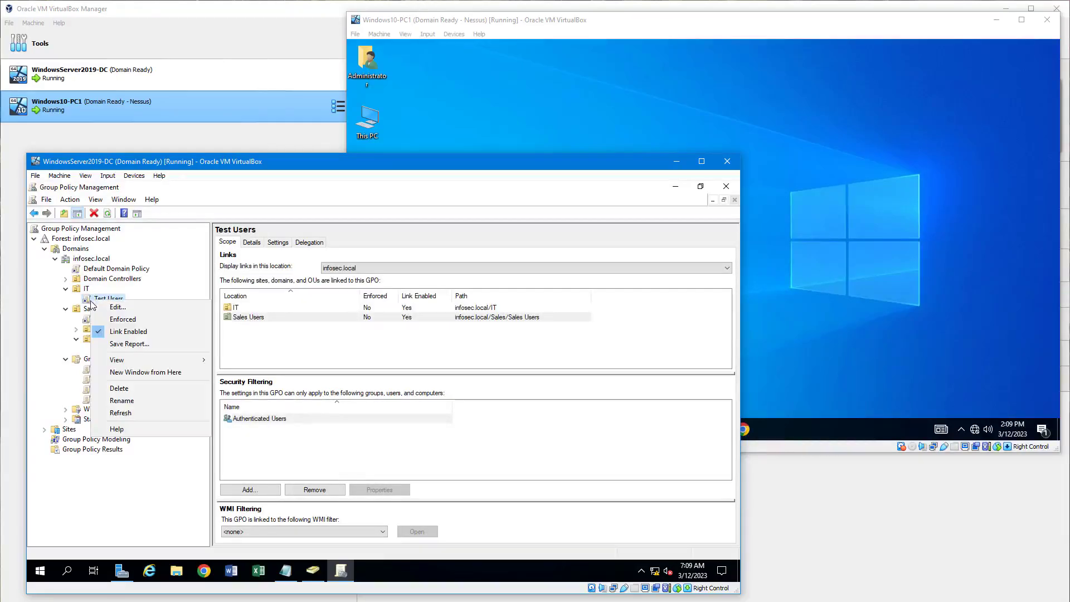
click(118, 390)
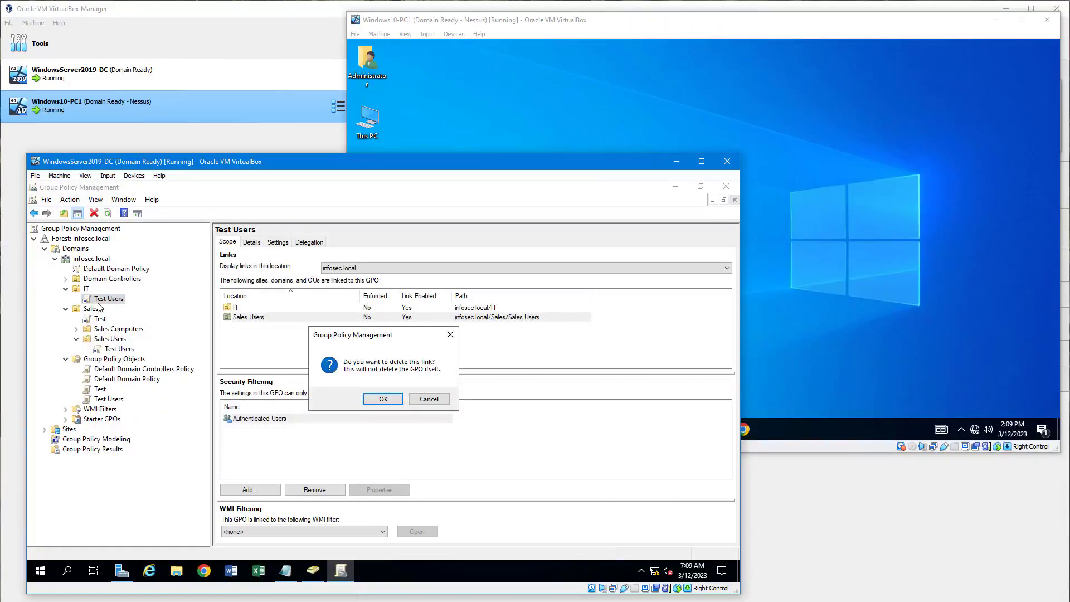
Confirm removing the link, then review the Test Users link, the IT OU and the Test Users GPO.
click(385, 399)
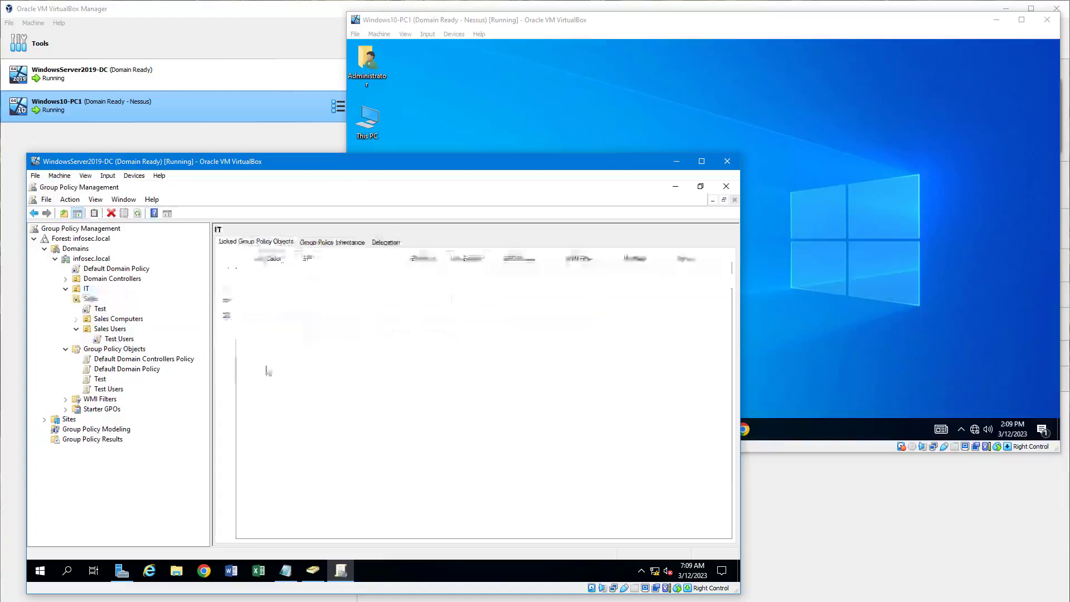
click(119, 339)
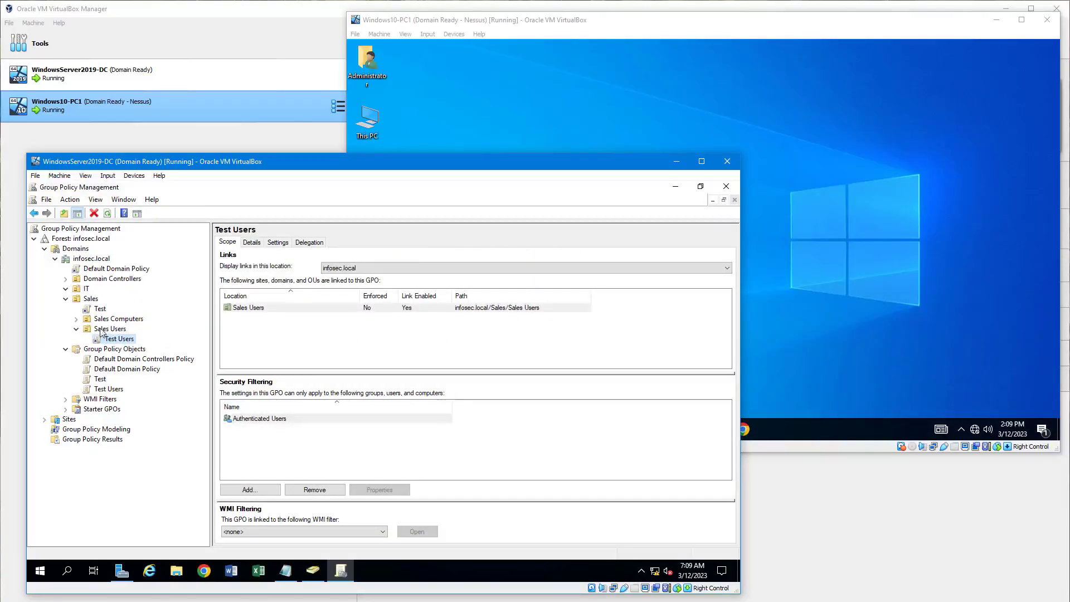
click(85, 290)
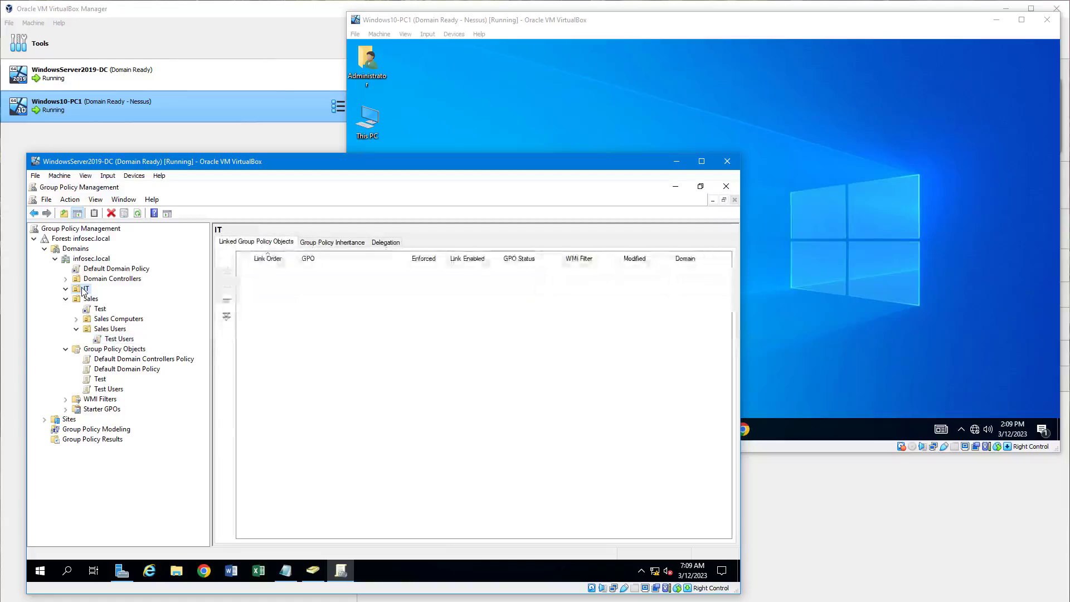
click(110, 390)
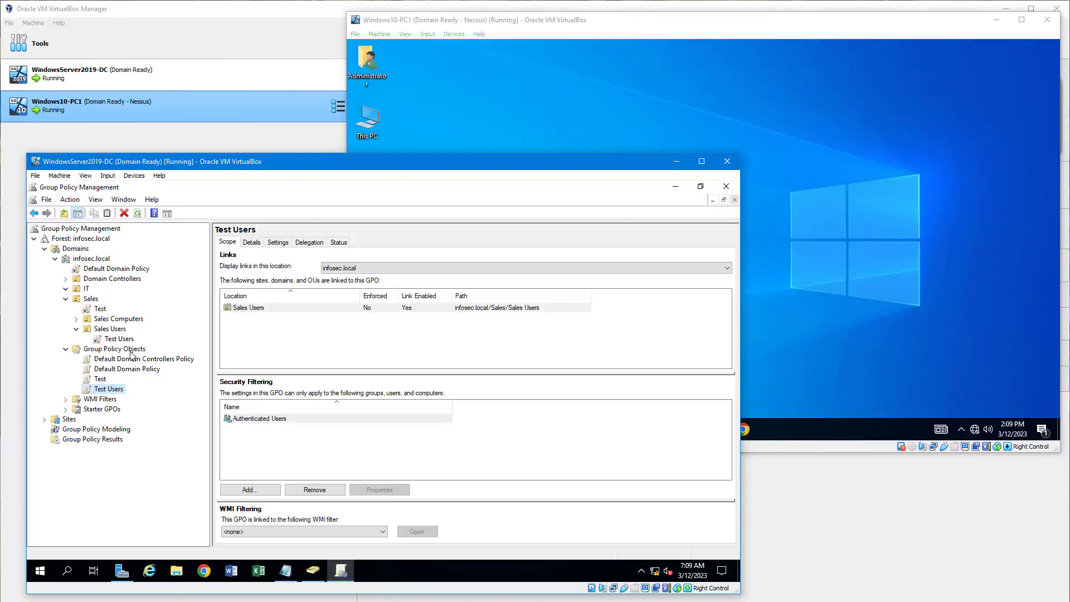
Delete the Test Users GPO.
right_click(106, 393)
click(133, 340)
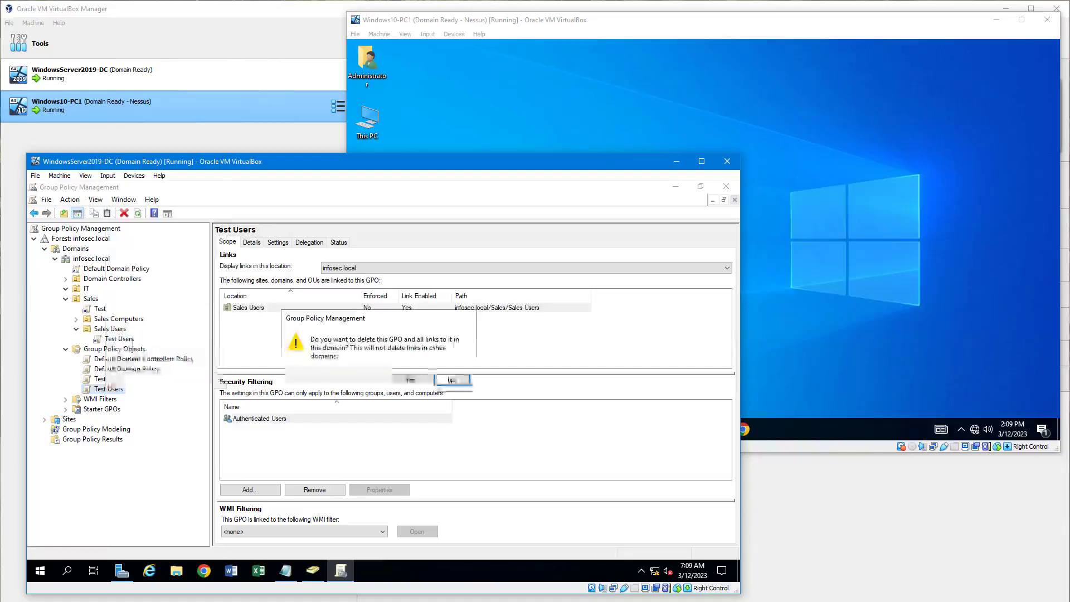
click(411, 380)
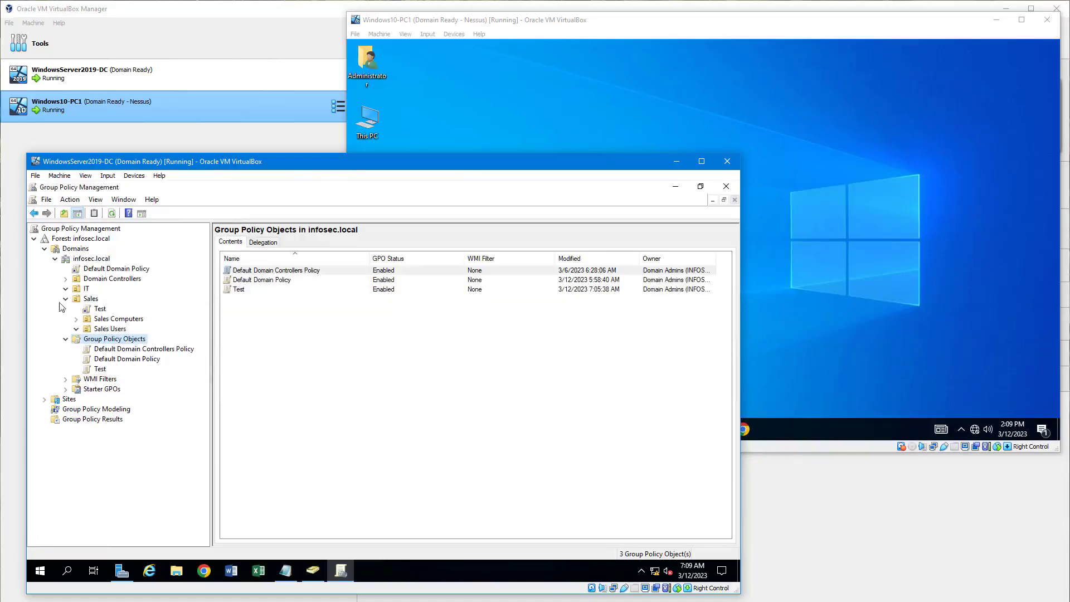
Delete the Test GPO.
click(98, 369)
right_click(99, 369)
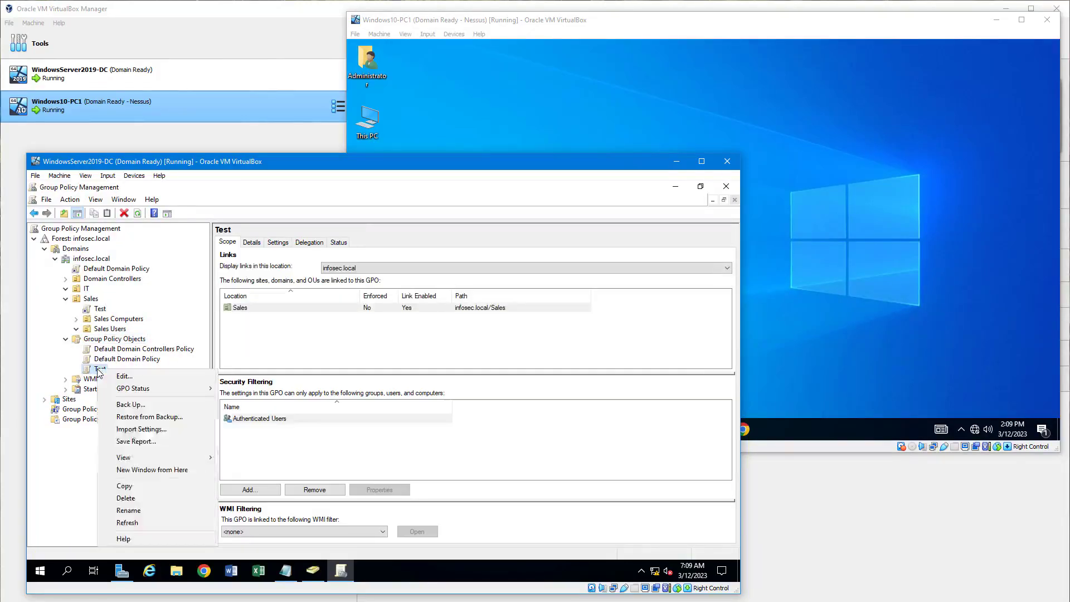
click(122, 499)
click(409, 380)
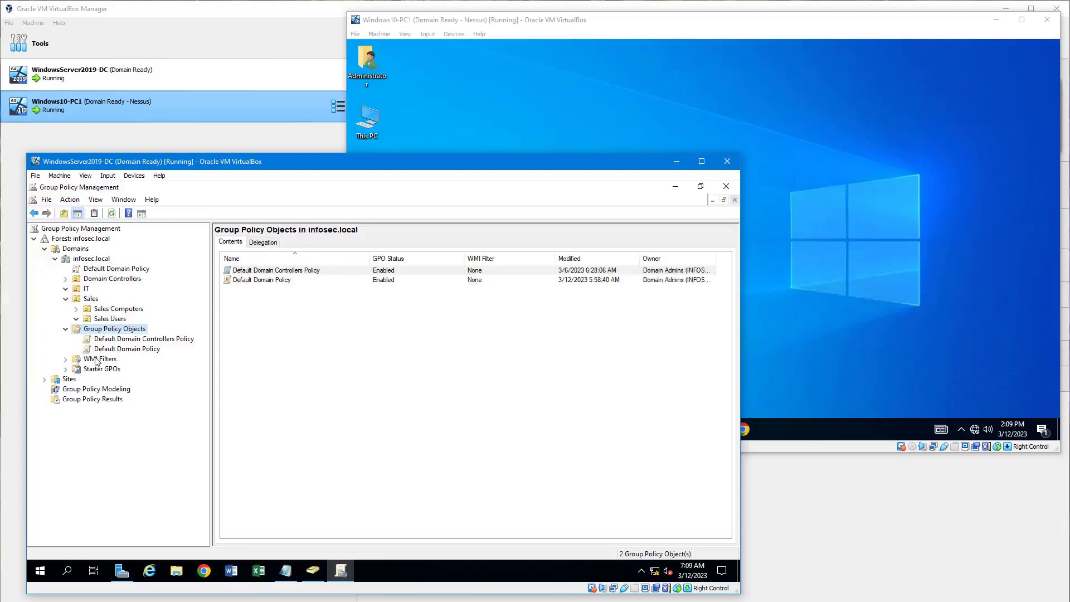
Edit the Default Domain Policy, showing Computer Configuration in a maximized policy editor.
click(88, 272)
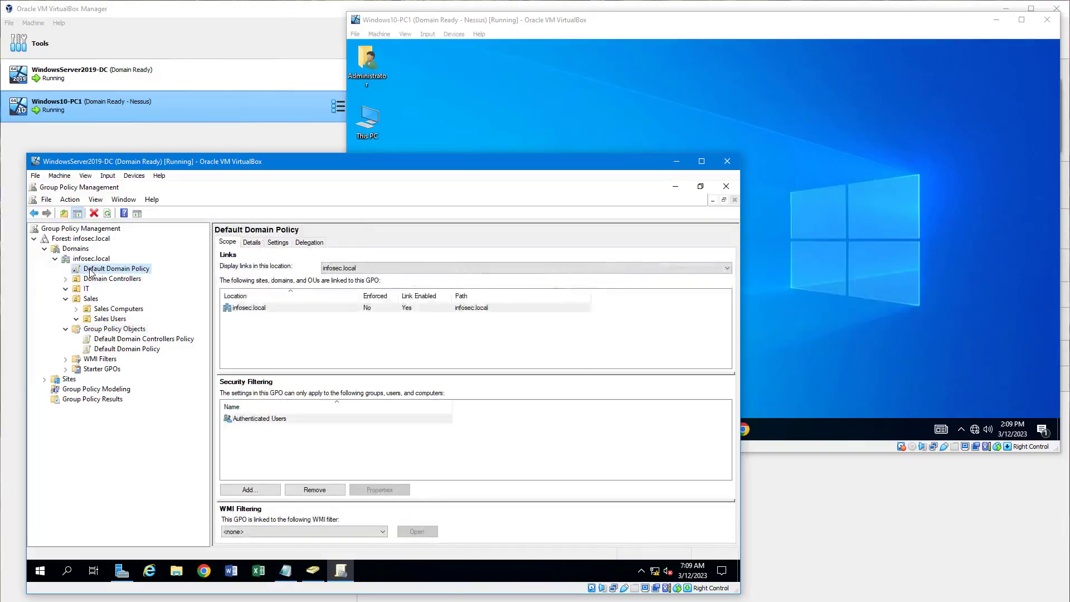
right_click(89, 271)
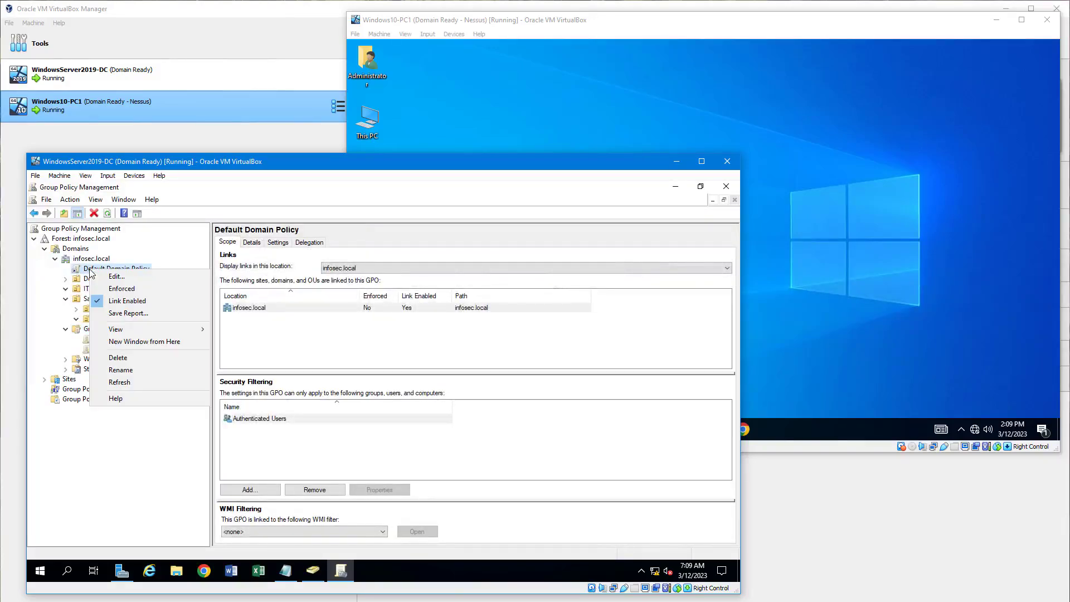
click(107, 277)
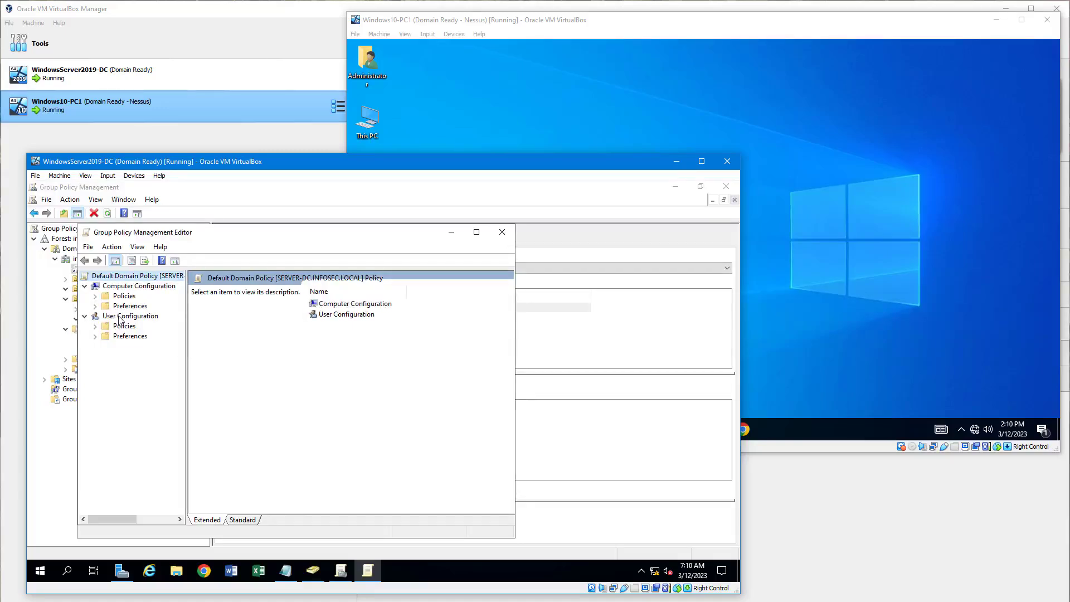
click(117, 287)
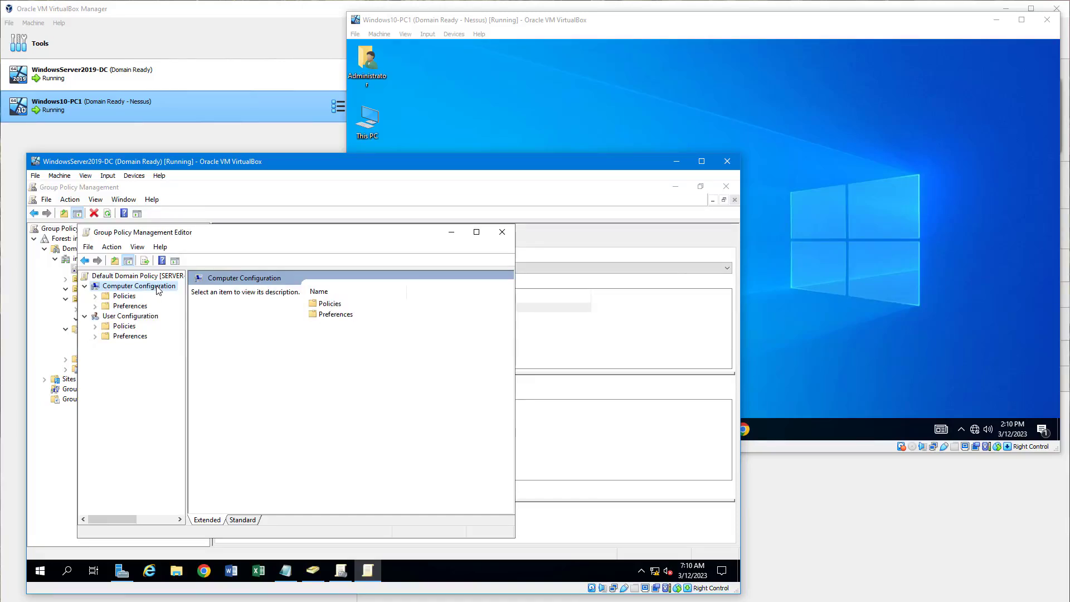
click(476, 232)
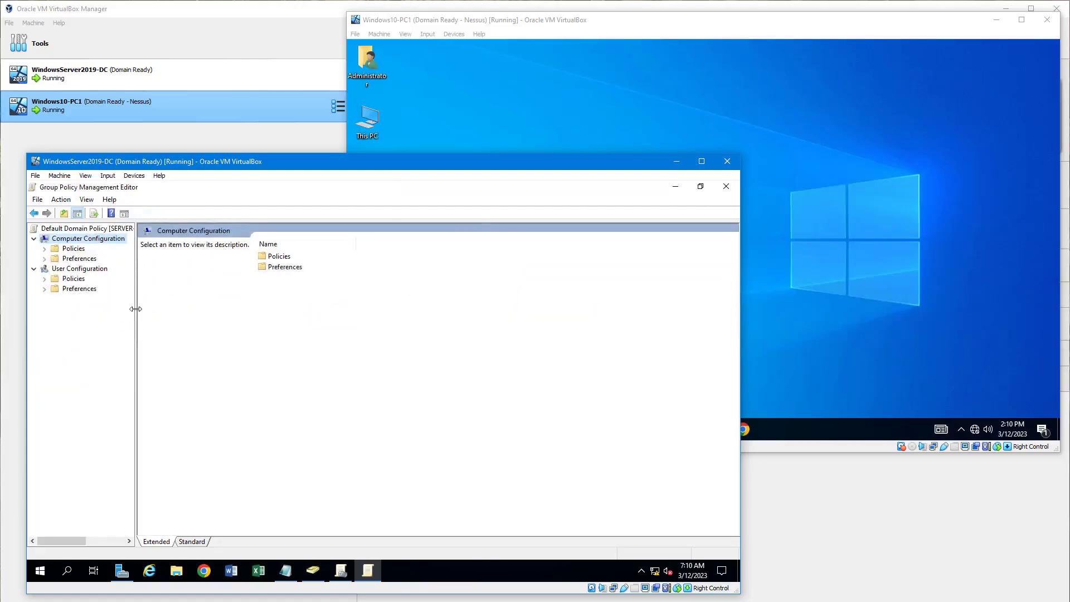
Navigate Policies > Windows Settings > Security Settings > Account Policies > Password Policy, widening the tree pane.
drag(136, 308, 155, 306)
click(45, 248)
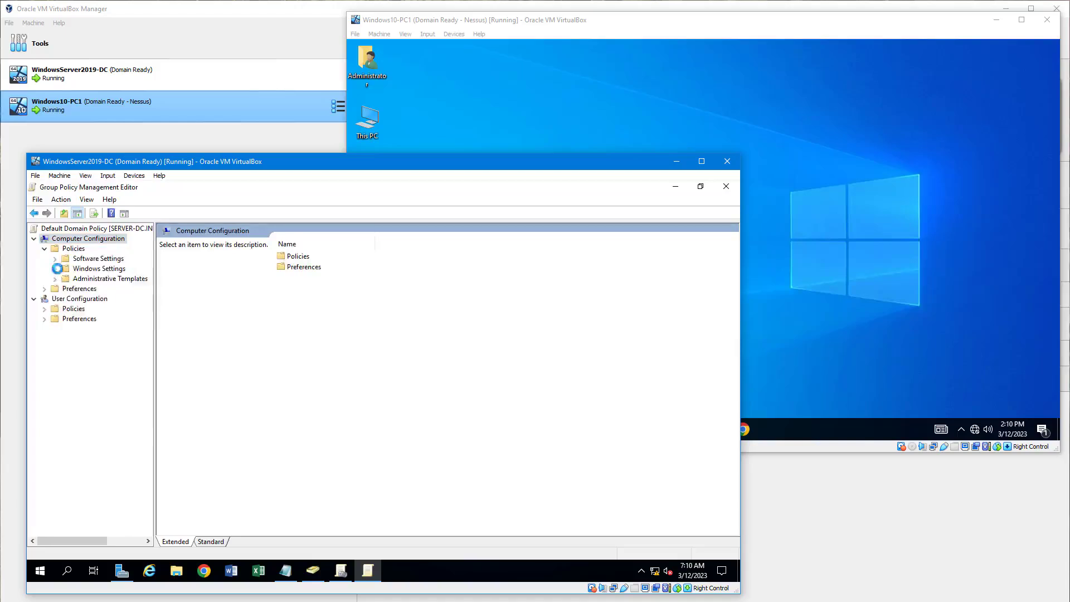
click(54, 269)
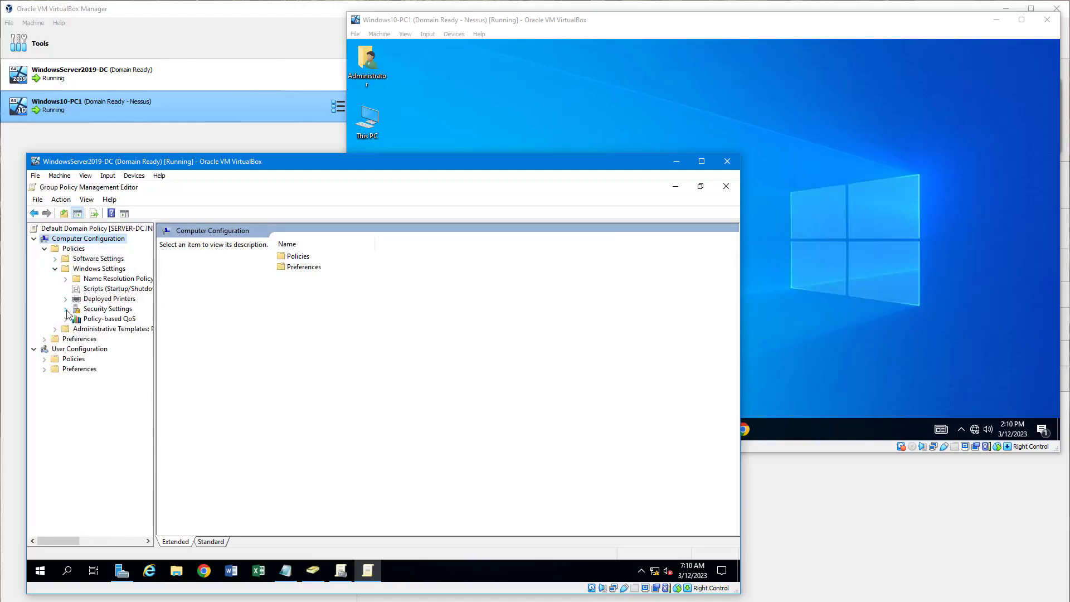
click(65, 309)
click(77, 319)
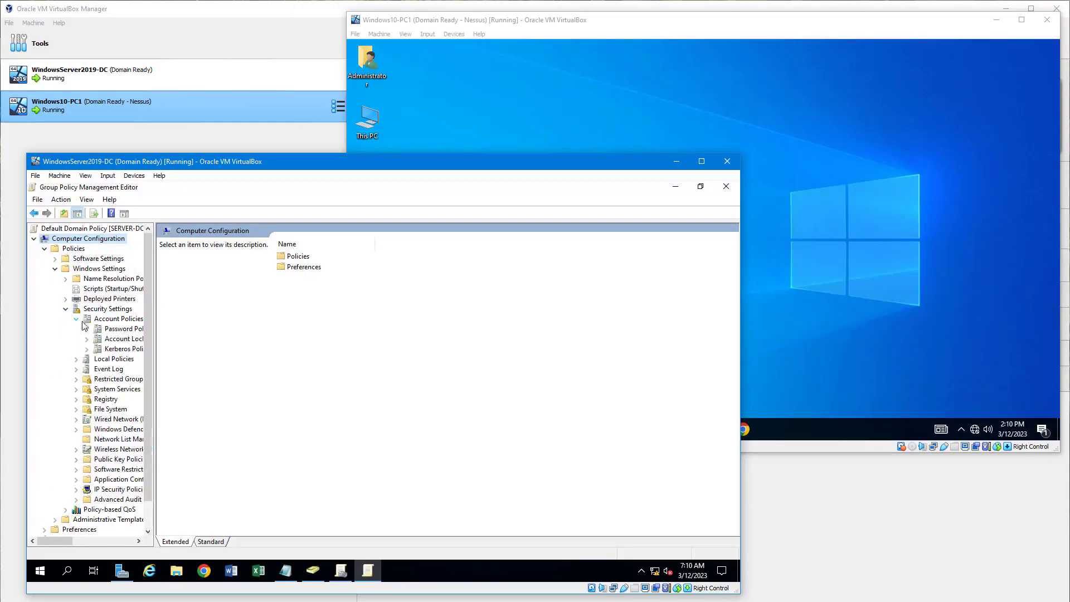
click(120, 331)
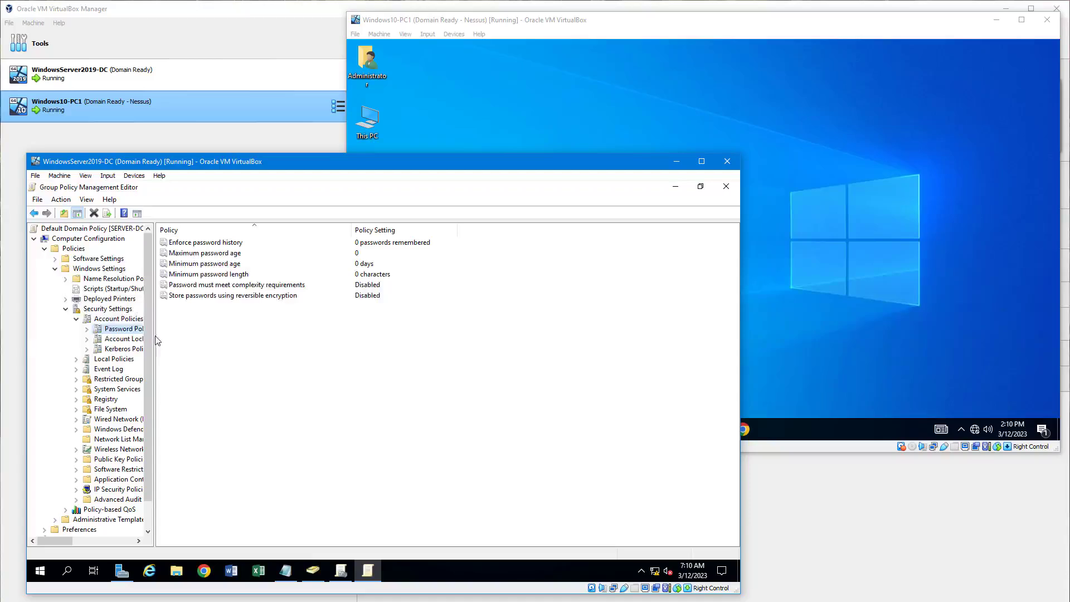
drag(156, 335, 187, 337)
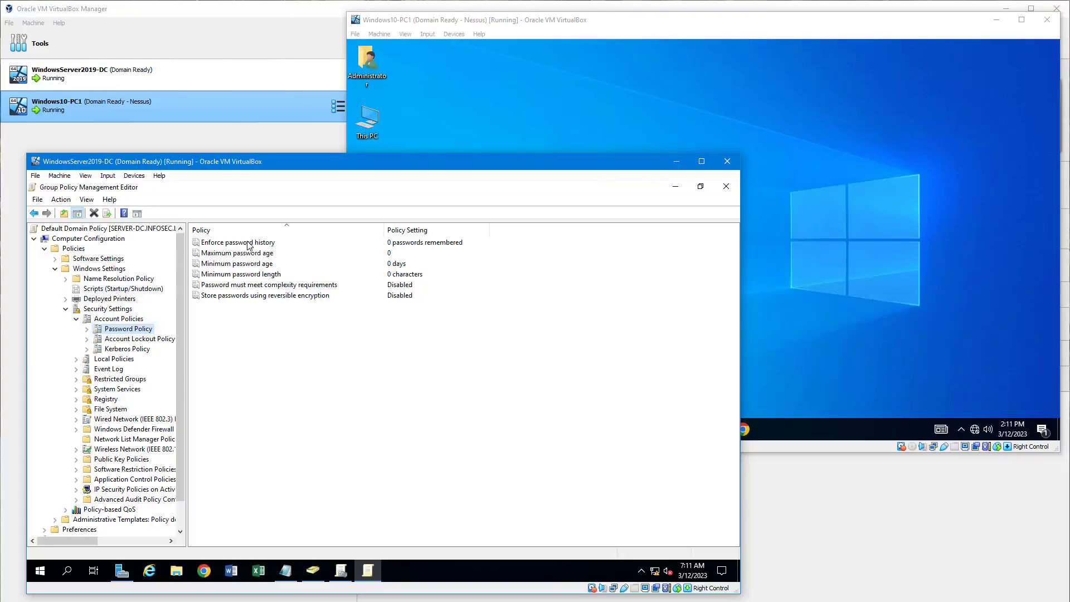
Change Enforce password history from 0 to 2 passwords remembered.
click(211, 245)
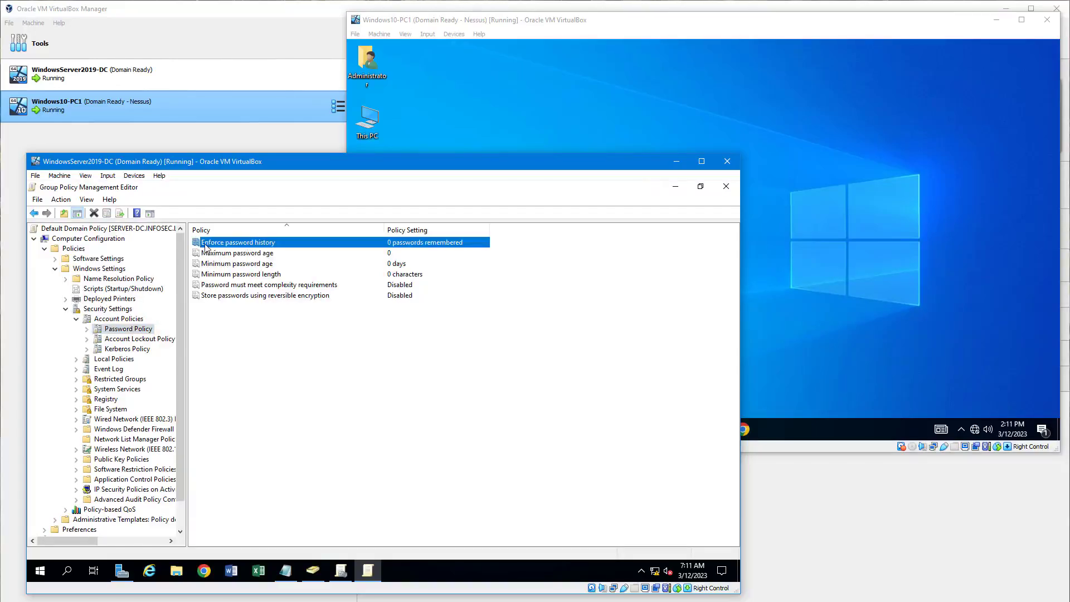
double_click(390, 247)
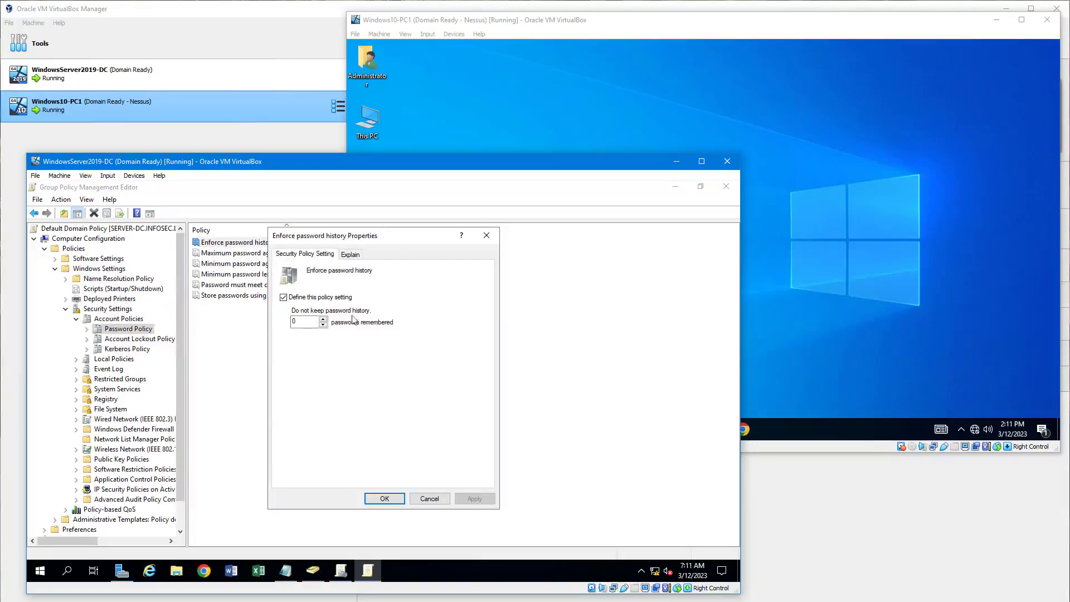
click(306, 322)
double_click(306, 323)
text(2)
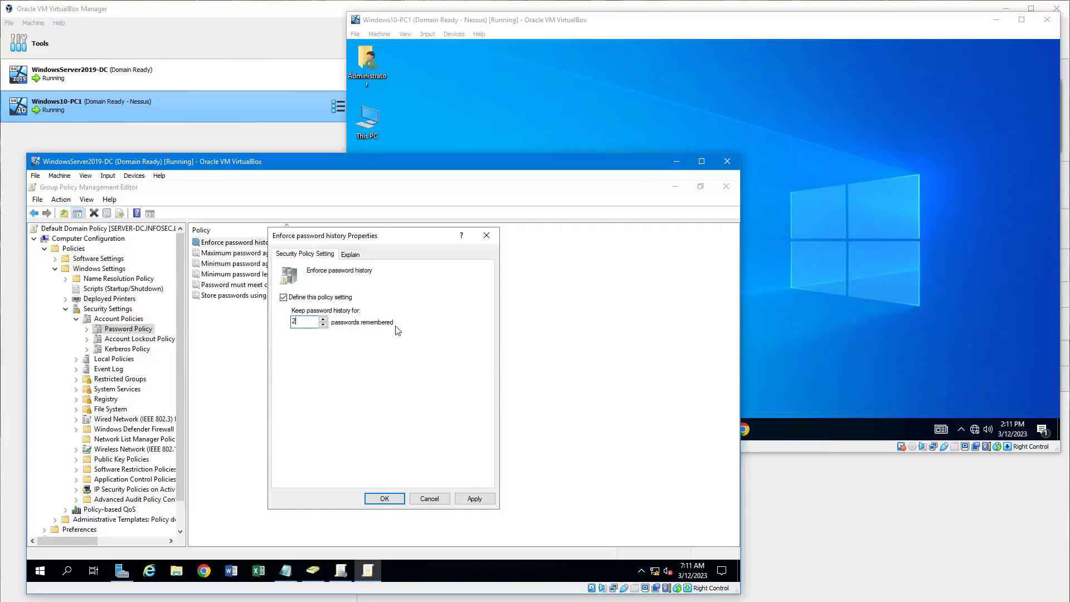
click(384, 498)
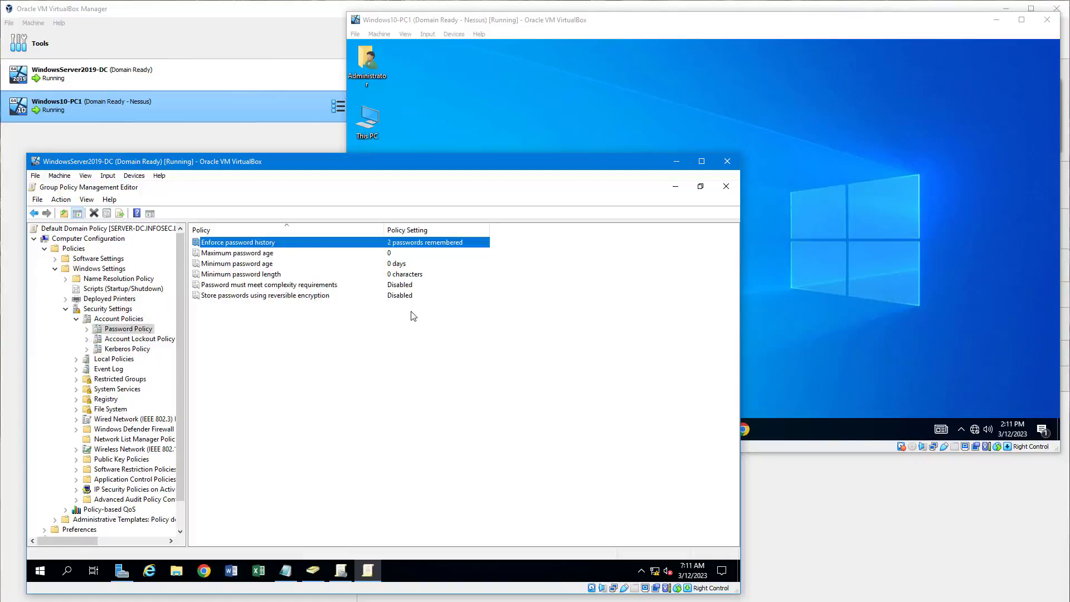
click(502, 299)
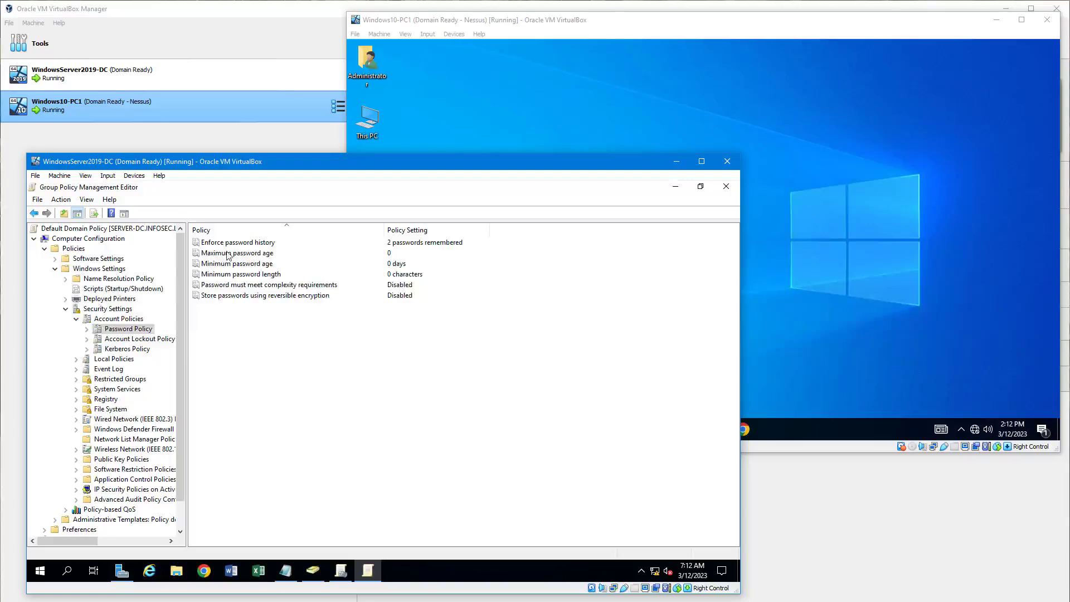
Review the three test passwords, then add the first password again as line 4.
click(405, 246)
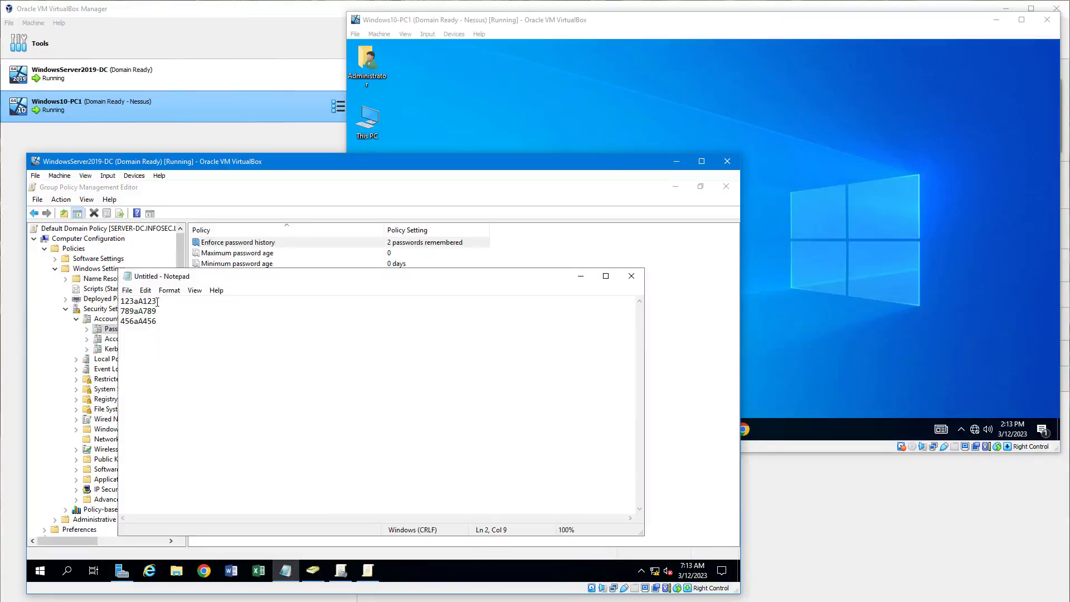
drag(158, 301, 117, 301)
drag(158, 310, 119, 311)
drag(158, 301, 125, 301)
drag(158, 321, 89, 304)
click(193, 322)
text(123aA123)
drag(160, 300, 119, 301)
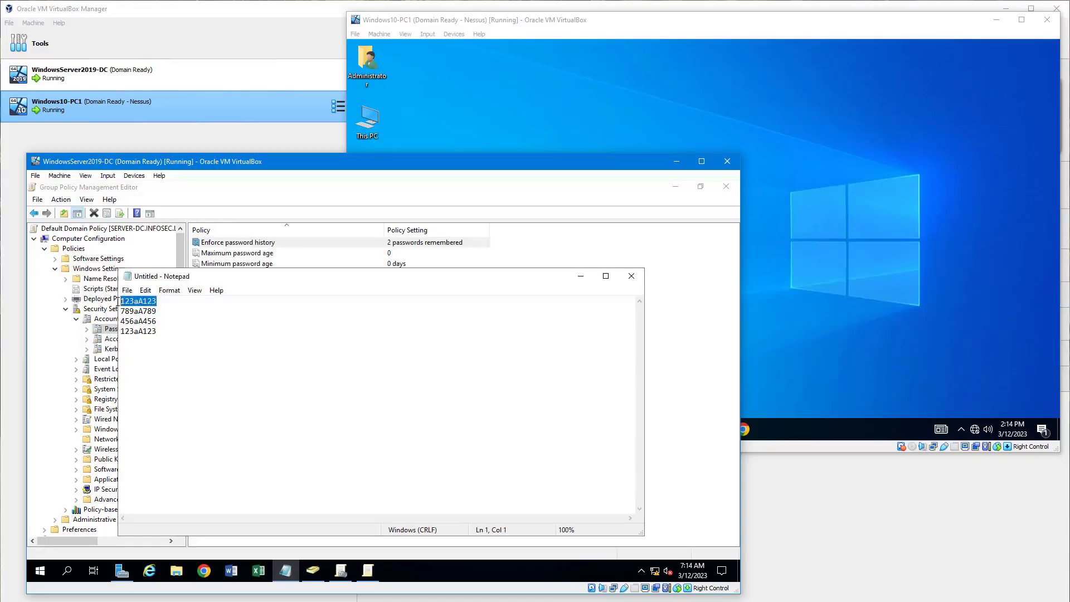
Set Minimum password age to 1 day.
click(239, 265)
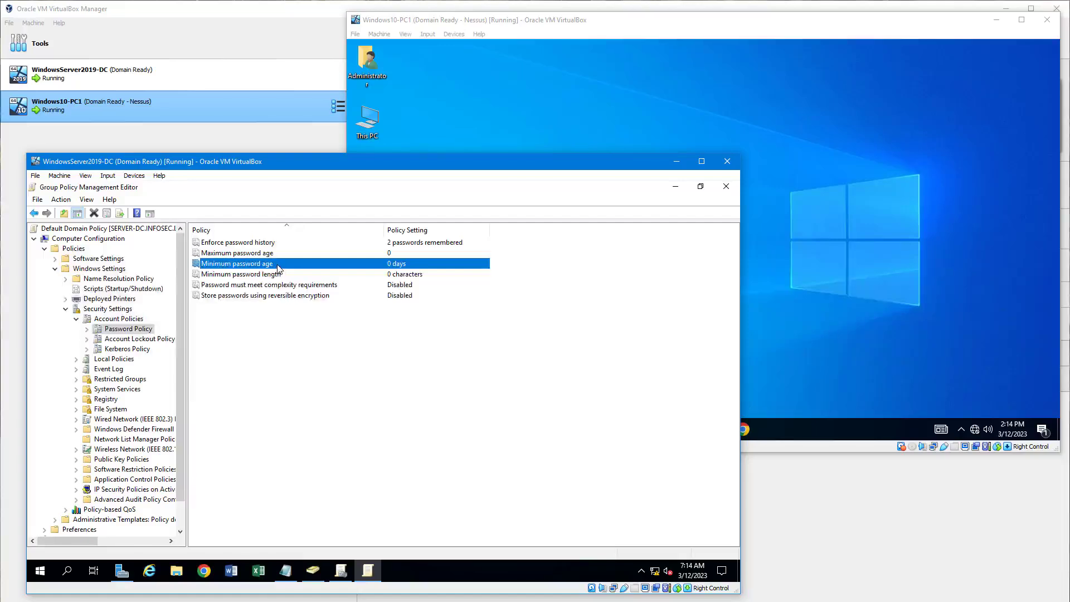
double_click(278, 268)
click(323, 320)
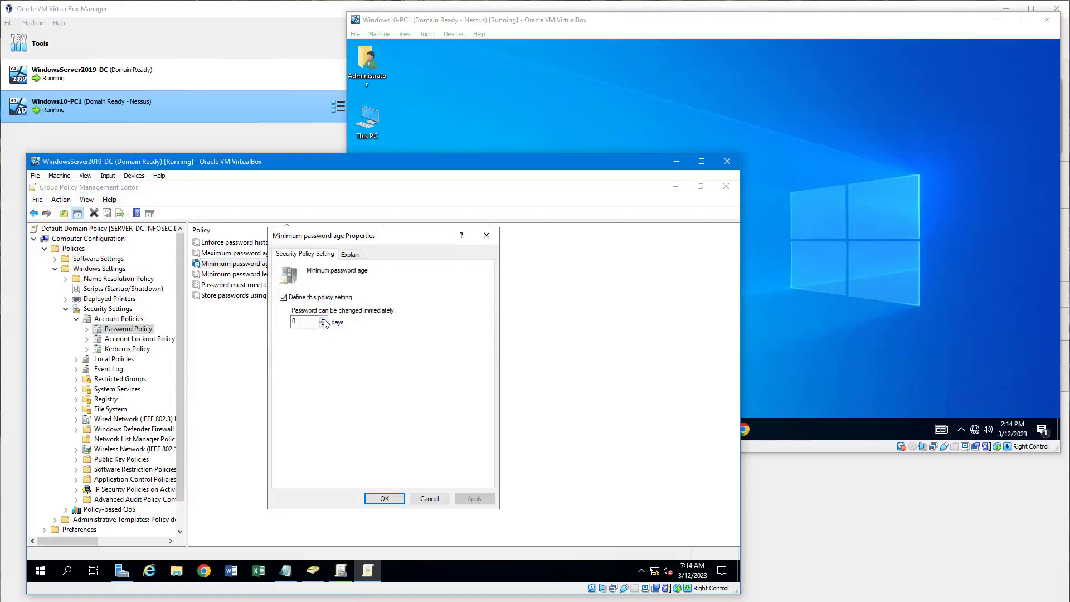
click(396, 500)
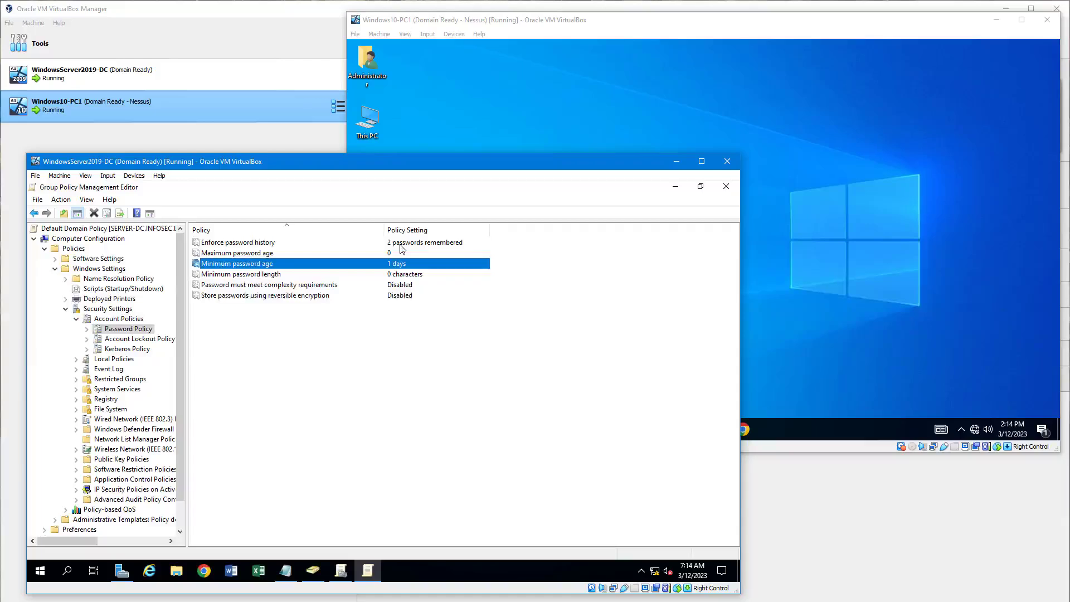
Restore the Notepad test password list and select the first and second passwords.
click(286, 571)
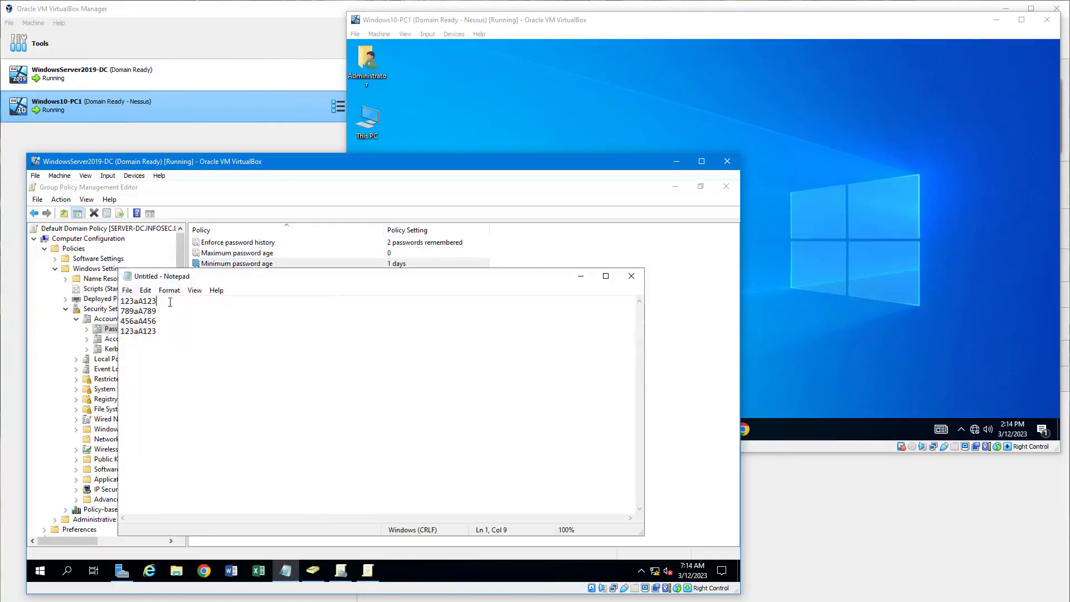
drag(157, 301, 111, 299)
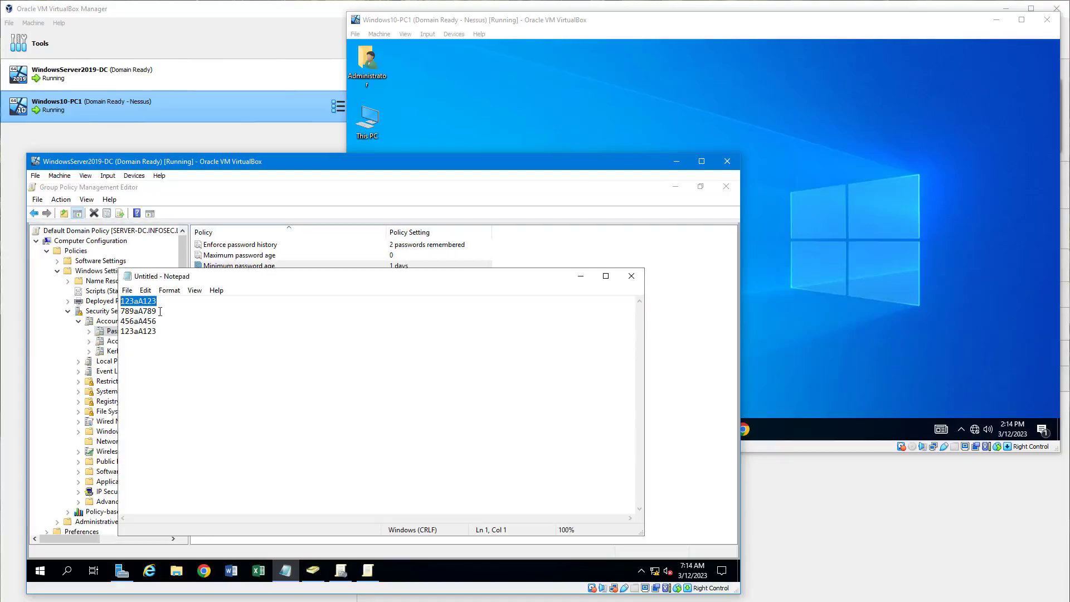
drag(157, 311, 116, 332)
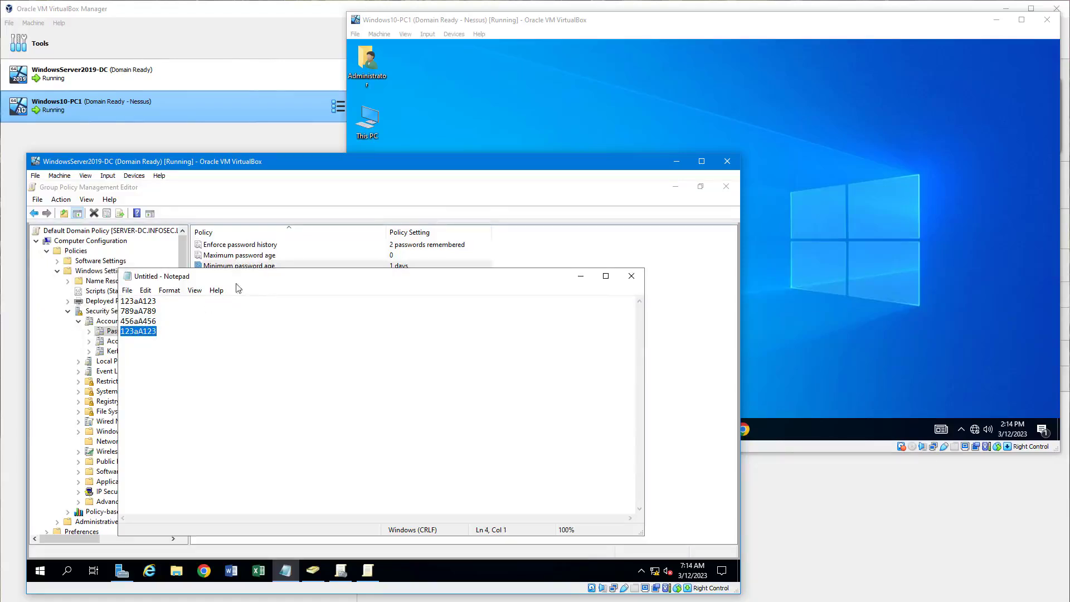
Set Maximum password age to 30 days.
double_click(268, 256)
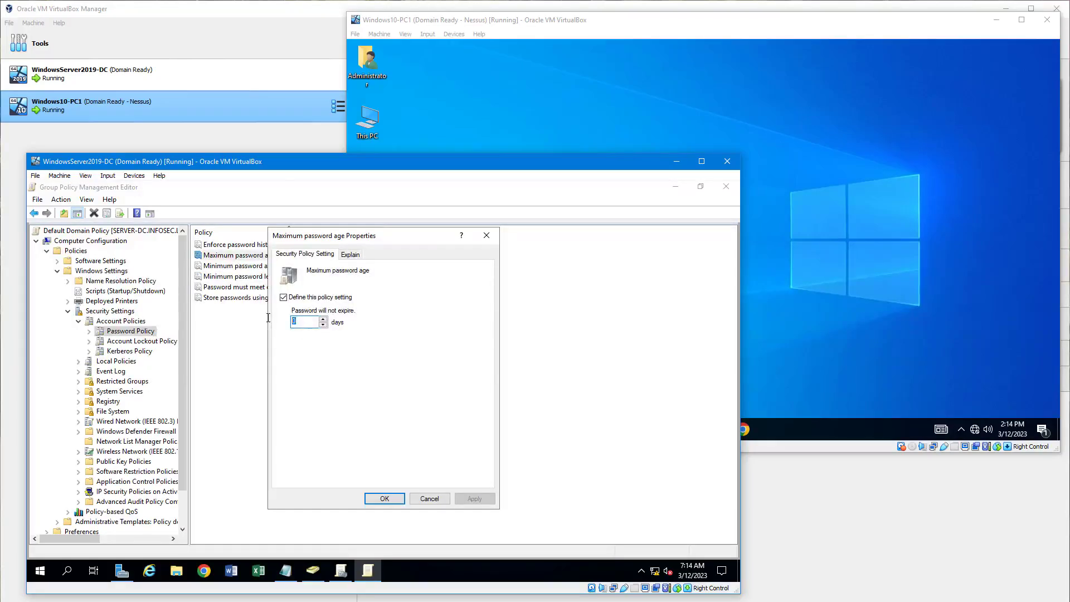
text(30)
click(384, 498)
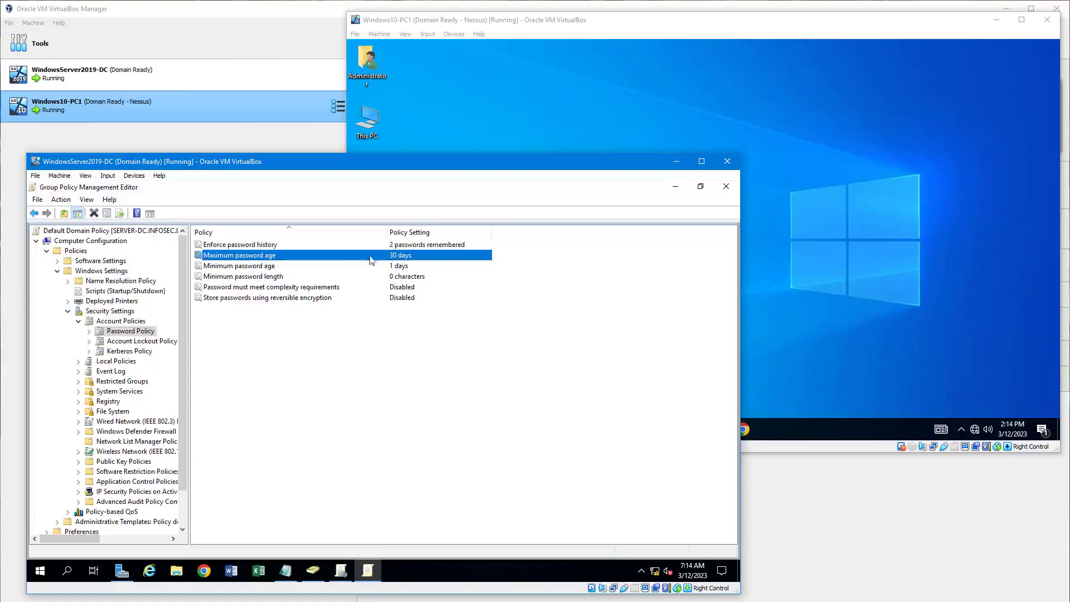
click(220, 277)
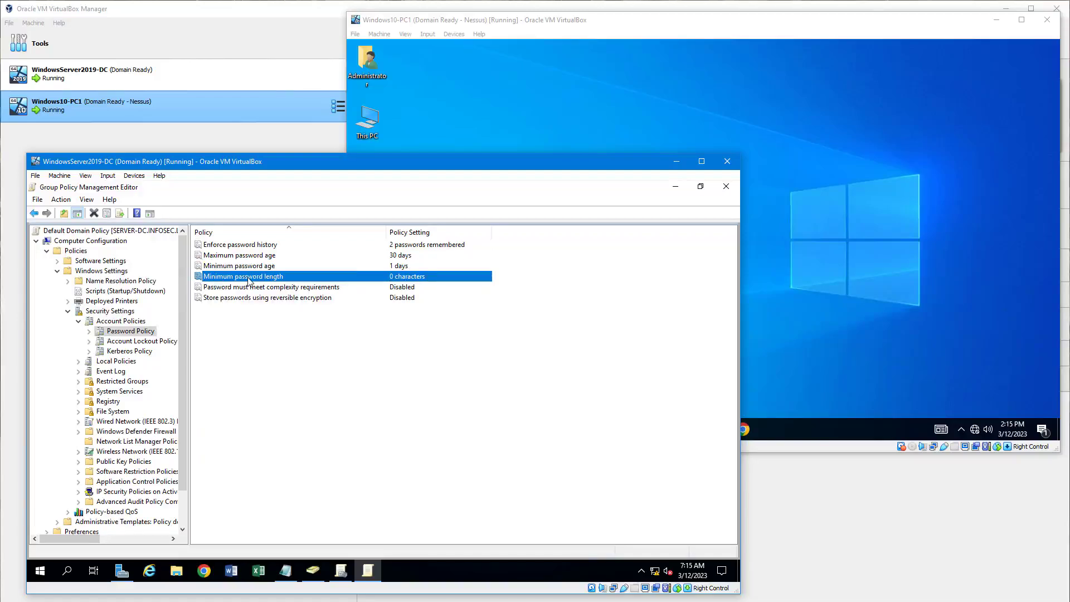
Set Minimum password length to 8 characters.
double_click(248, 280)
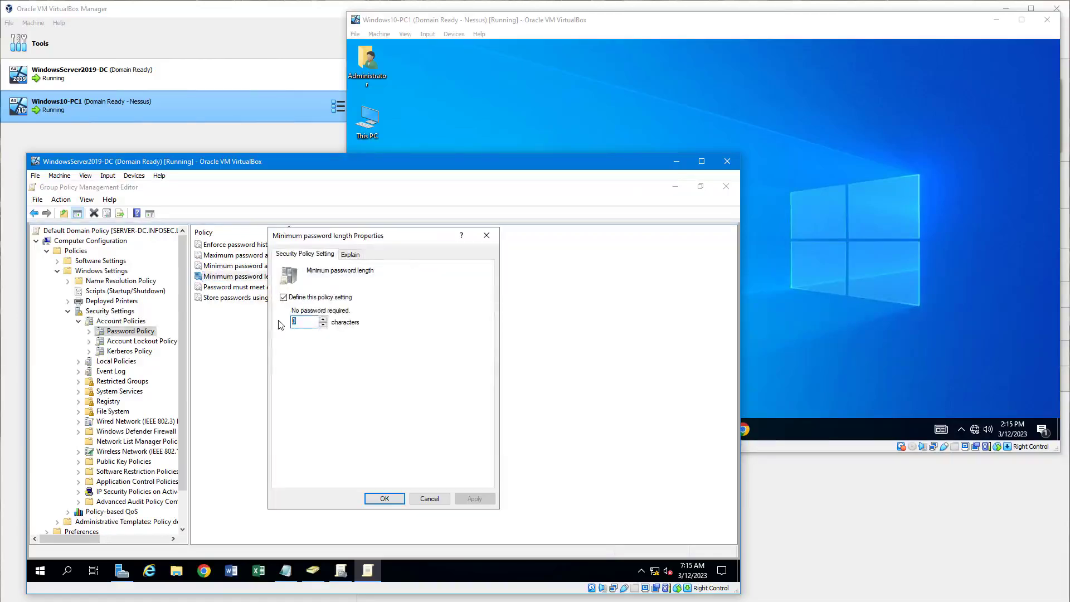
text(8)
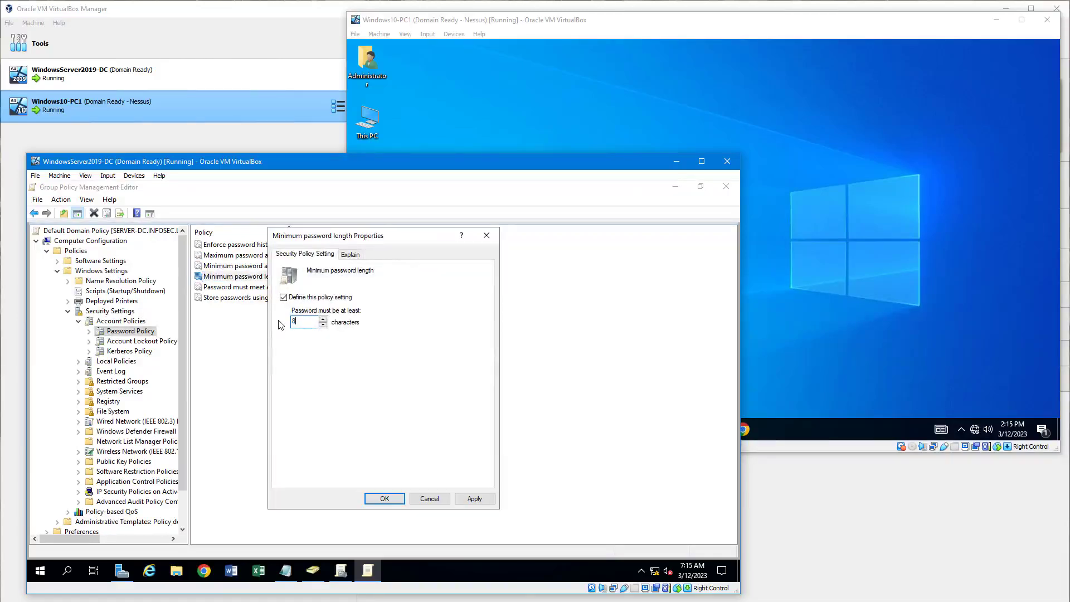
click(385, 500)
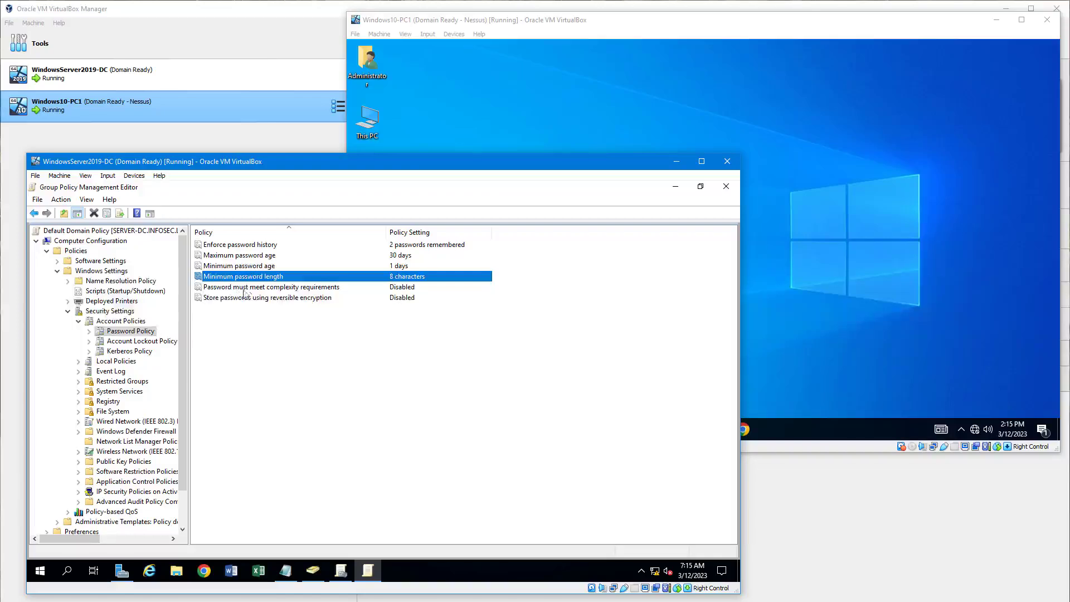
Enable Password must meet complexity requirements.
double_click(333, 286)
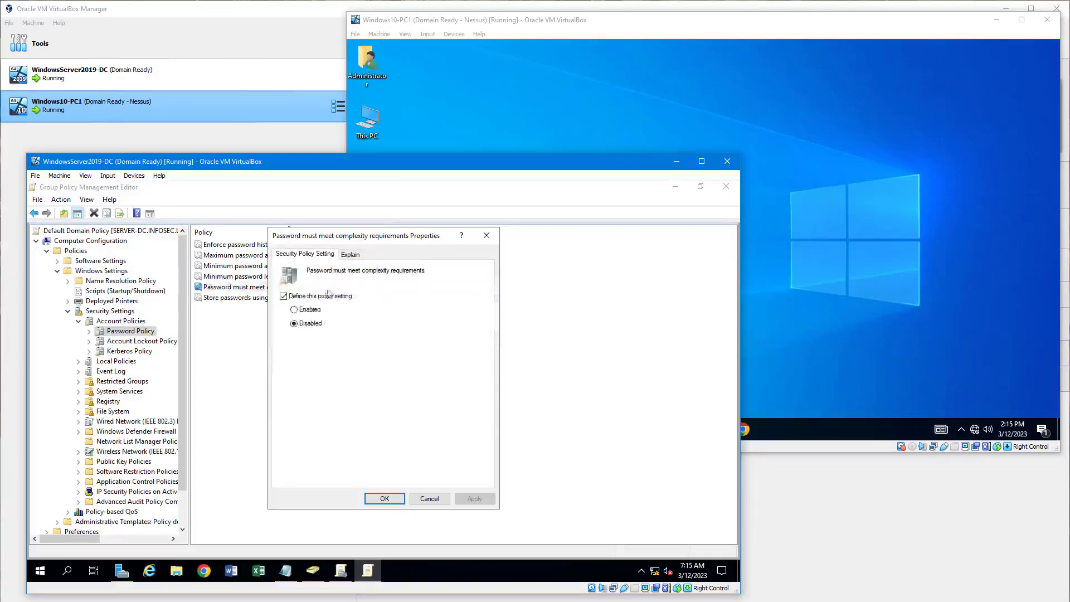
click(310, 309)
click(385, 498)
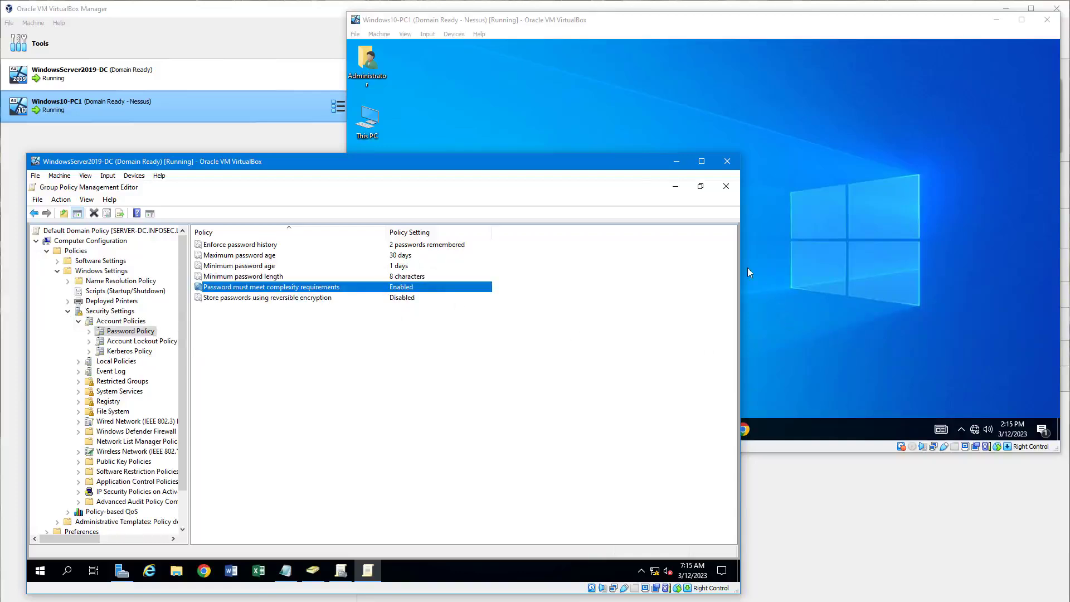
Close both Group Policy windows, minimize Notepad and bring the Windows10-PC1 VM forward.
click(726, 187)
click(726, 187)
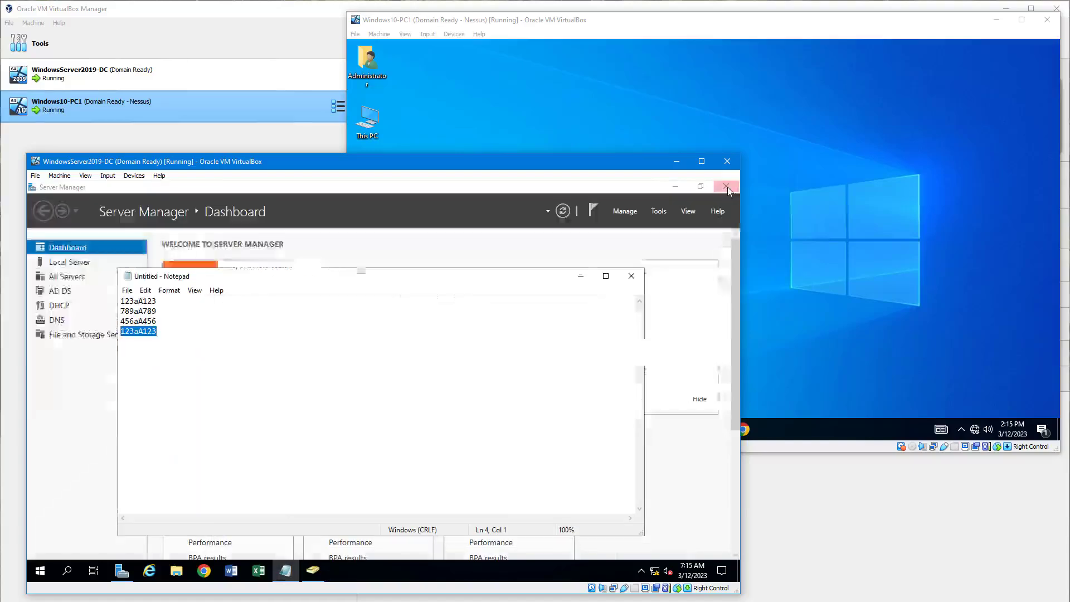
click(580, 276)
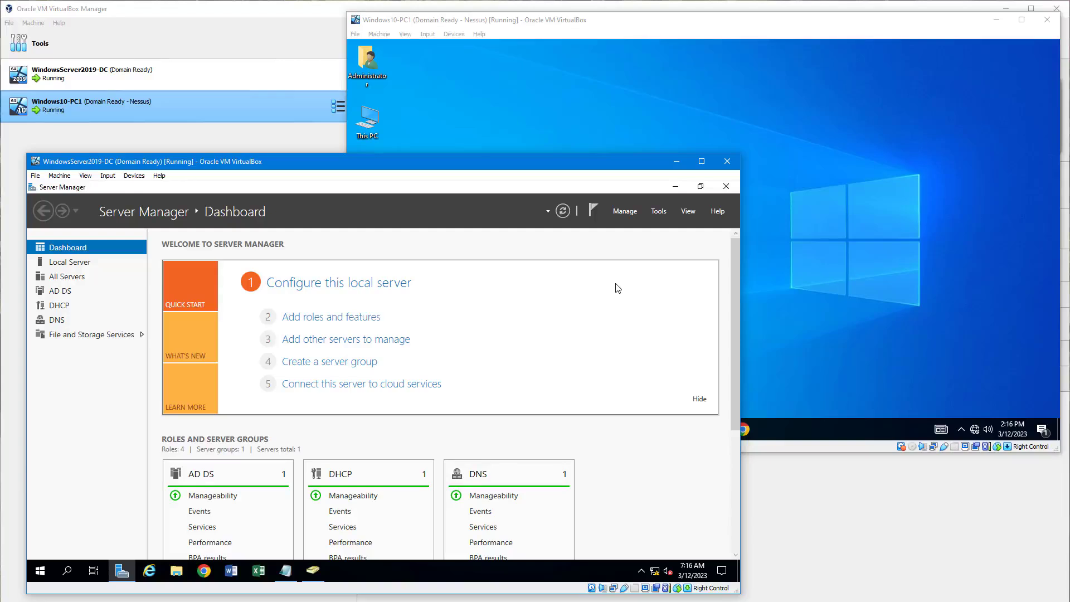
click(815, 305)
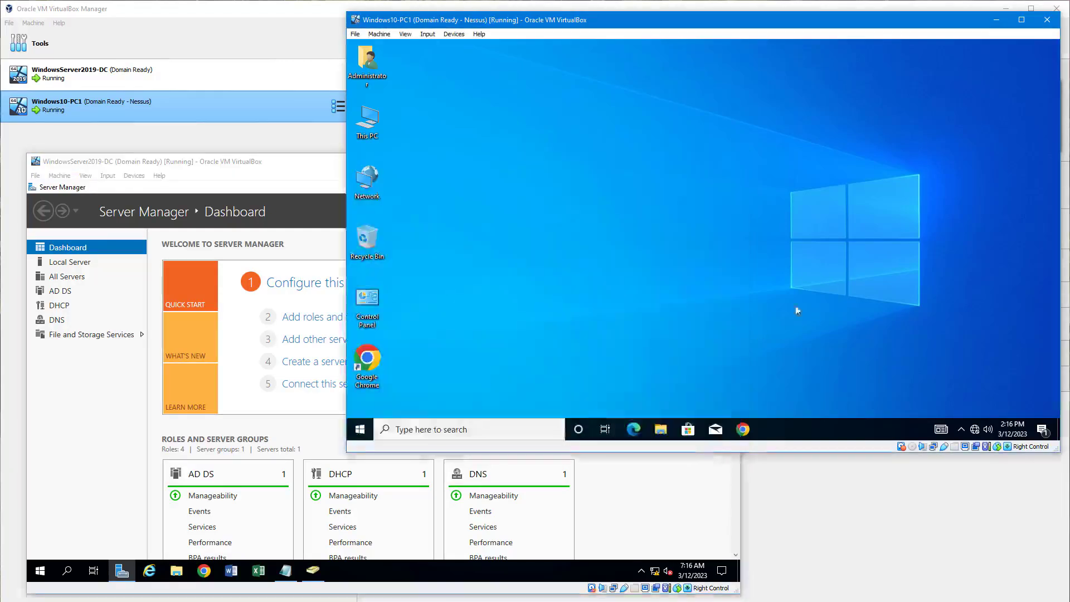
Run gpupdate /force from an administrator Command Prompt on Windows10-PC1, then close the window.
right_click(361, 429)
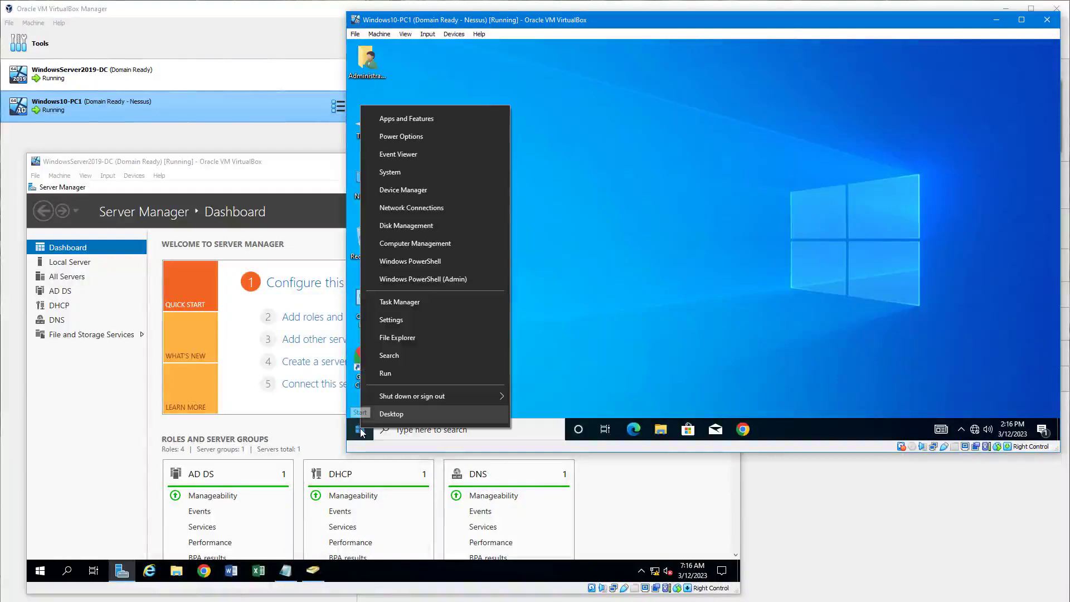
click(402, 372)
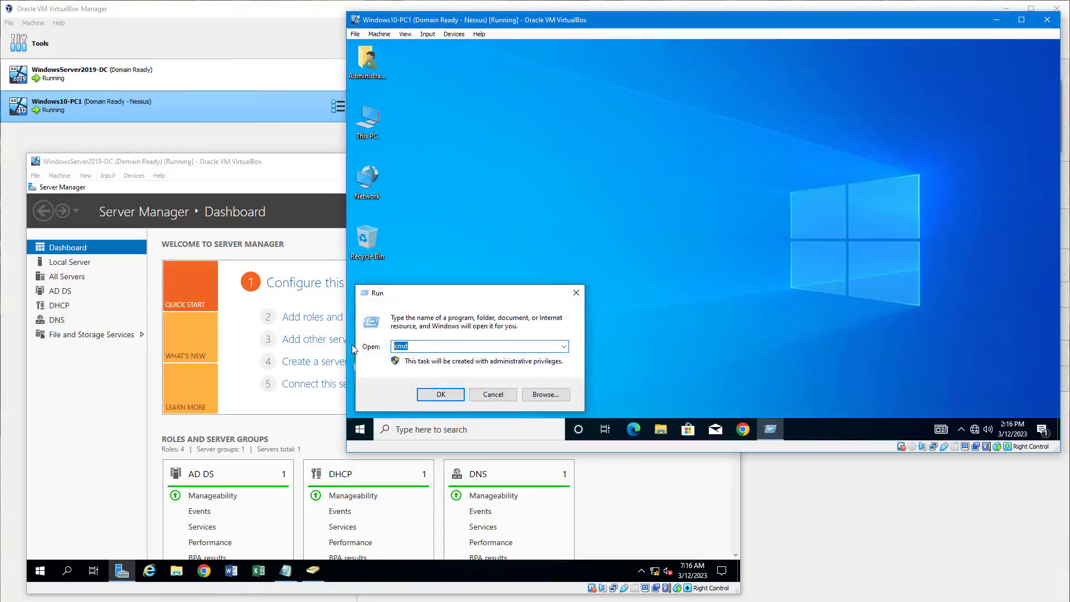
key(Return)
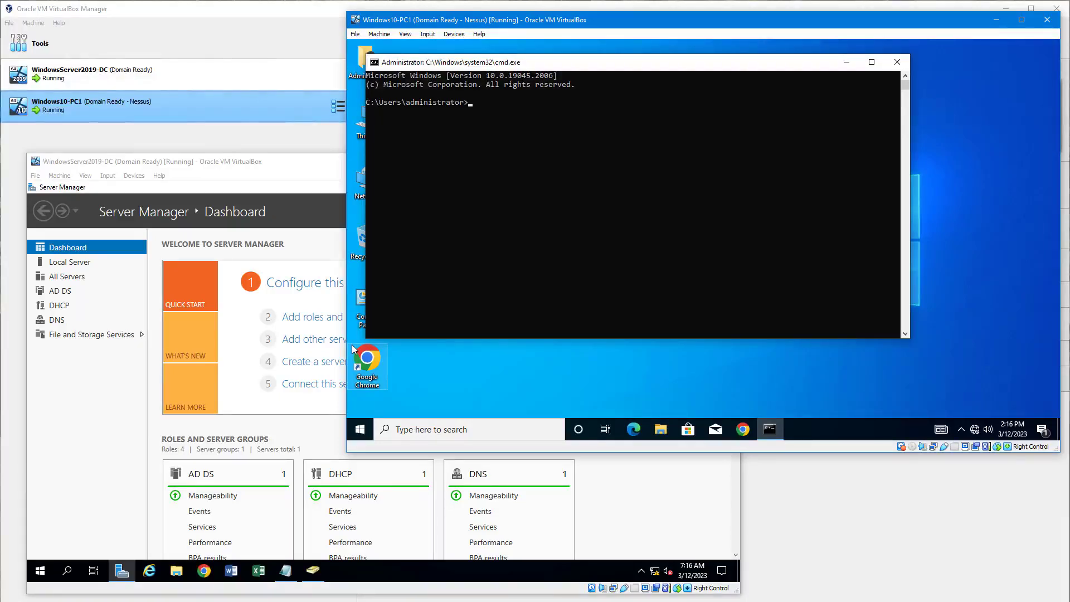
text(gpupdate /force)
key(Return)
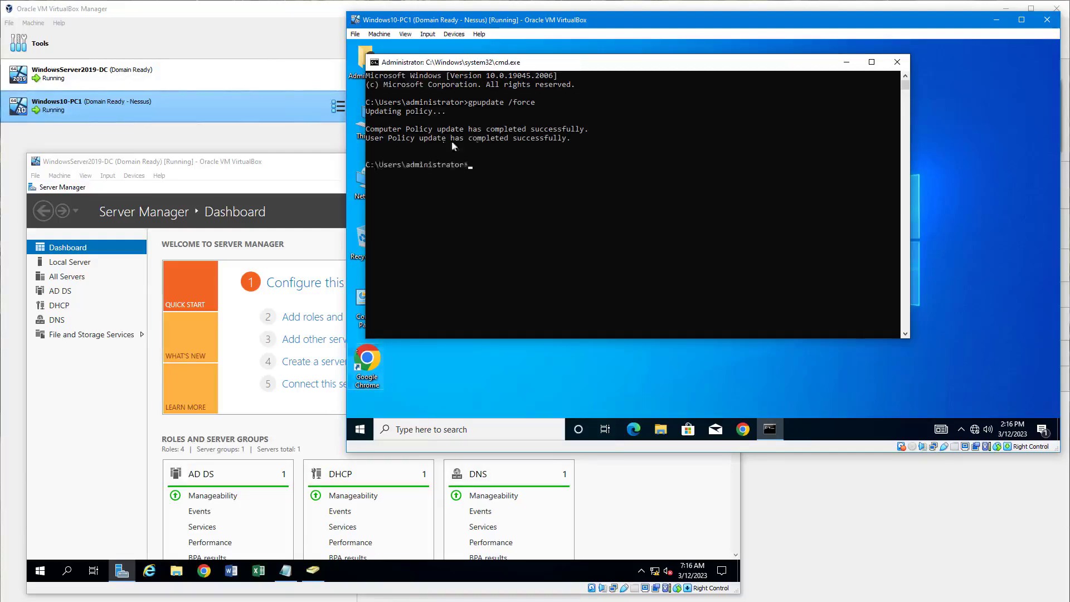
click(897, 62)
Send Ctrl+Alt+Del to the Windows 10 VM to bring up the security options screen.
click(427, 34)
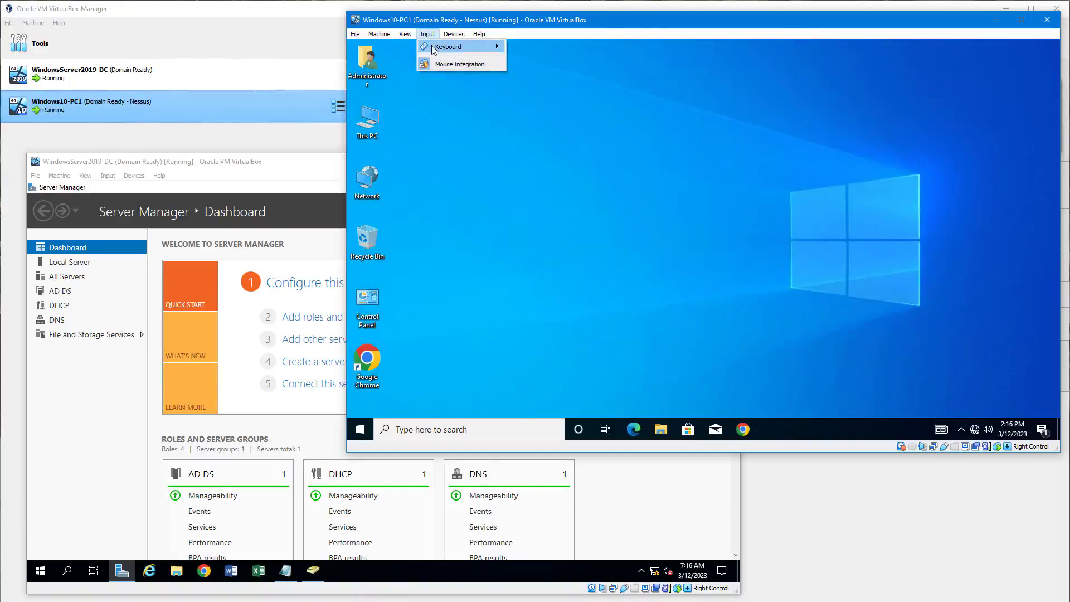
mouse_move(451, 46)
click(592, 77)
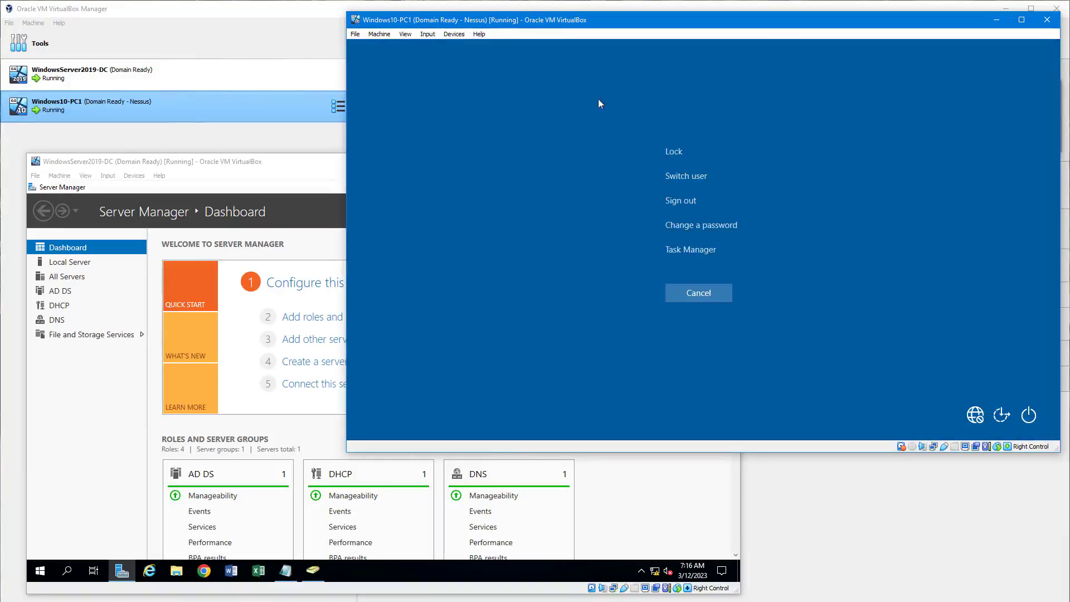
Try changing the Administrator password, entering the old password and a three-character new one twice.
click(704, 229)
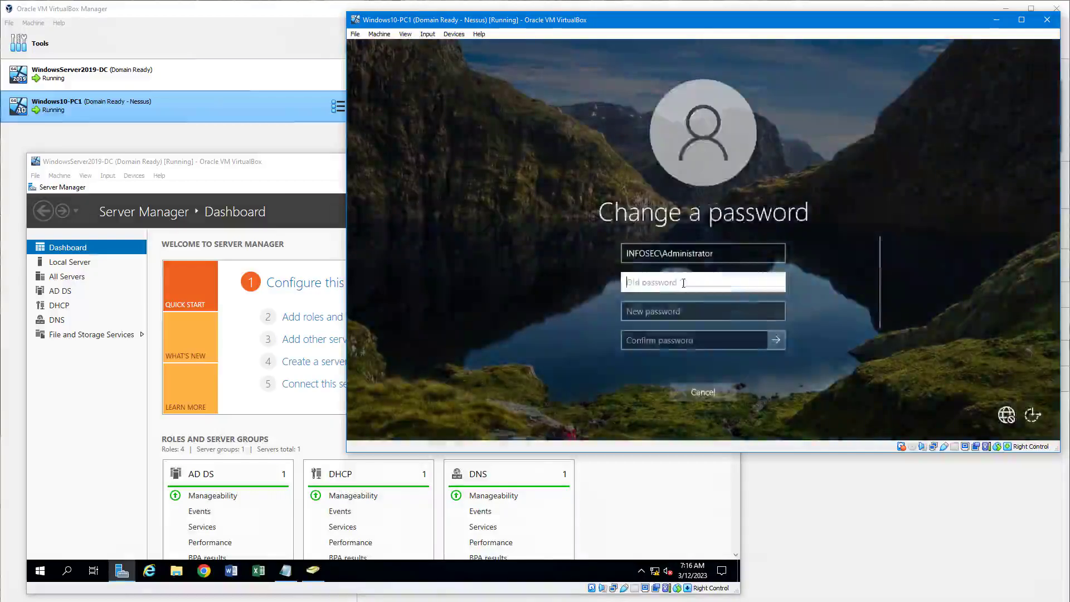
text(P@ssw0rd)
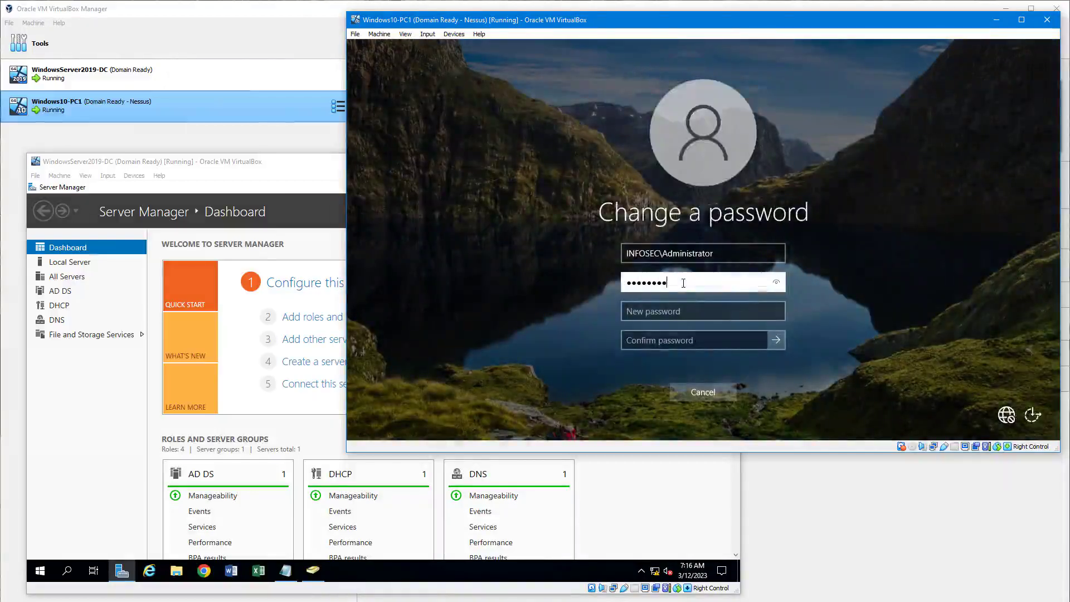
click(774, 282)
click(711, 312)
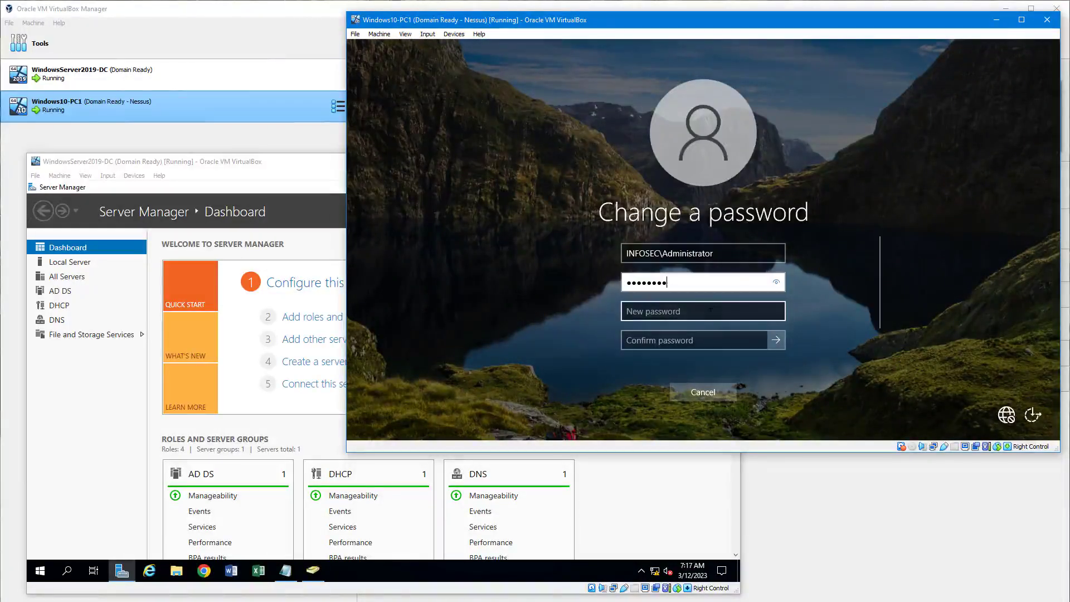
text(123)
click(746, 341)
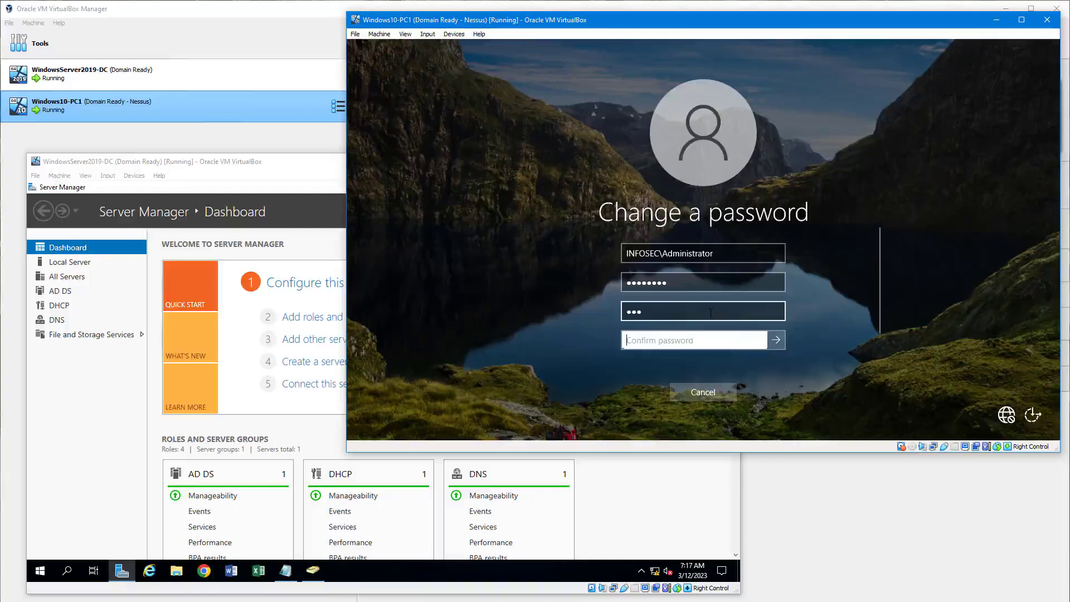
text(123)
click(758, 340)
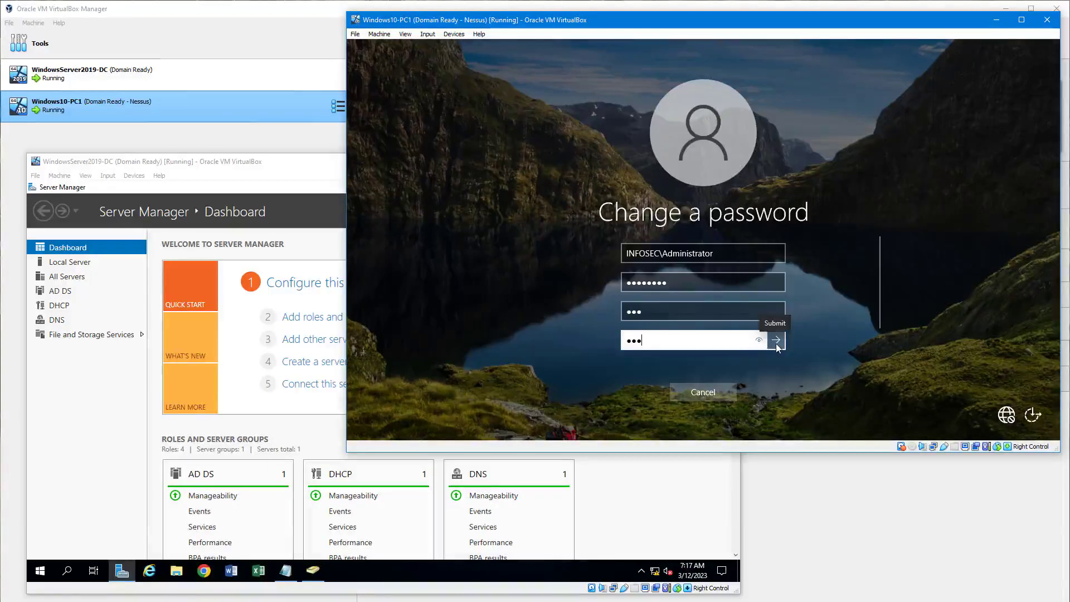
click(775, 341)
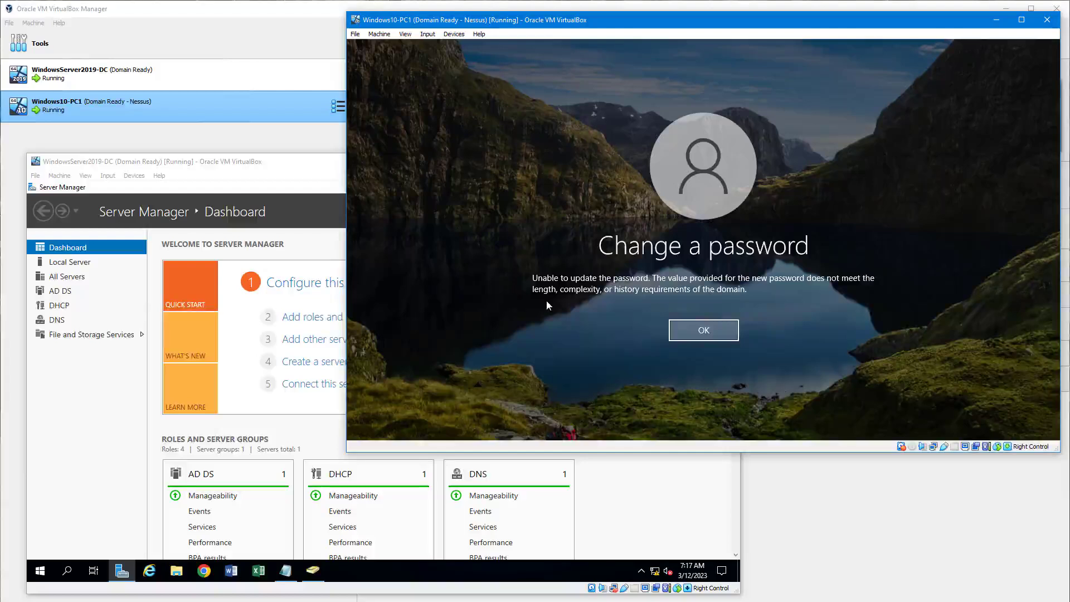
Dismiss the rejection and resubmit the change with a longer new password.
click(713, 330)
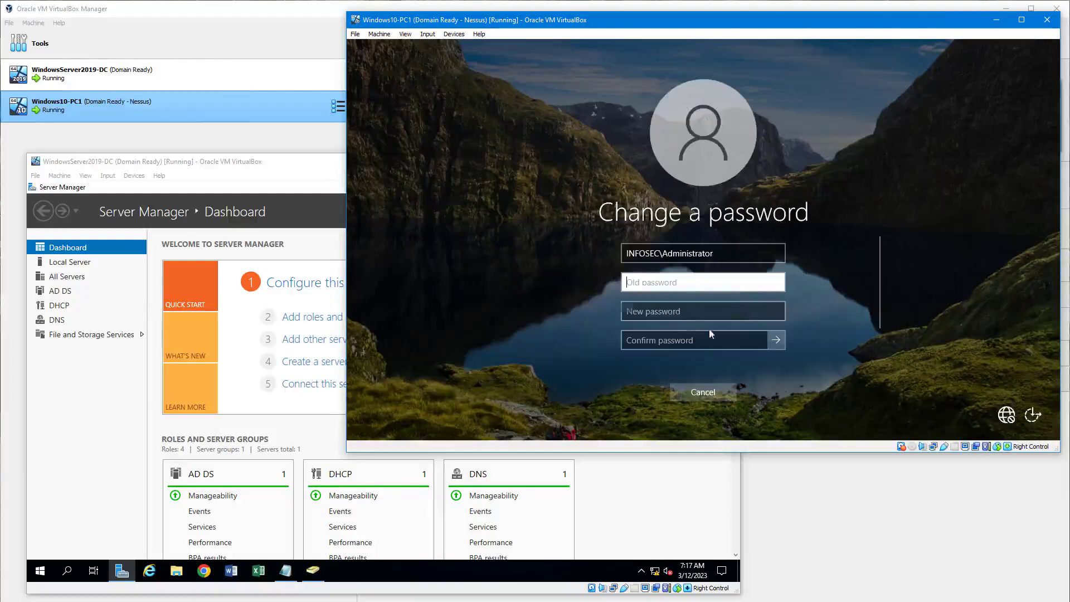
click(697, 339)
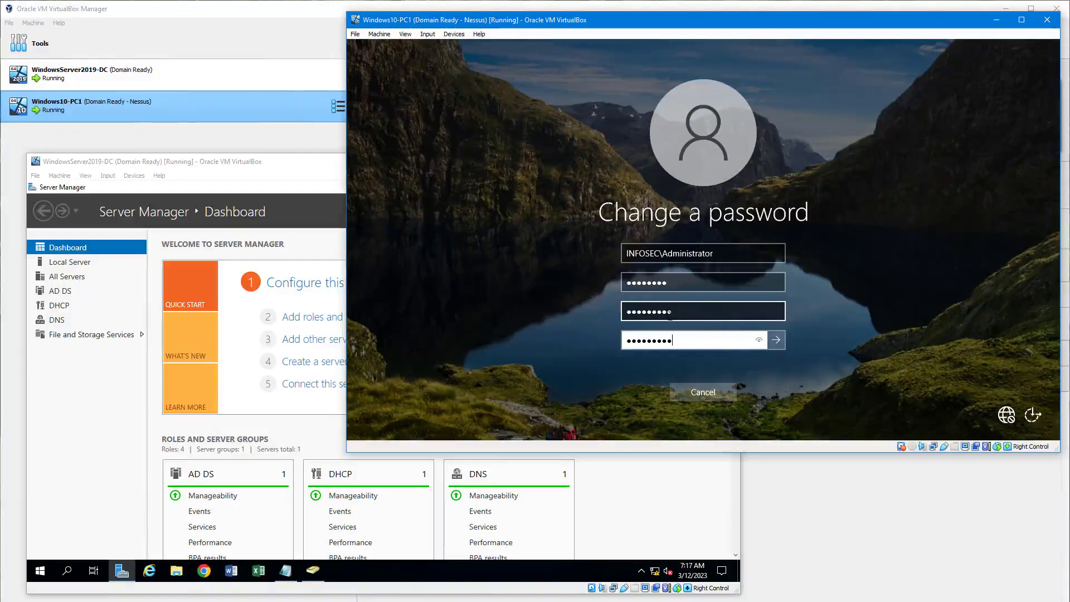
click(777, 341)
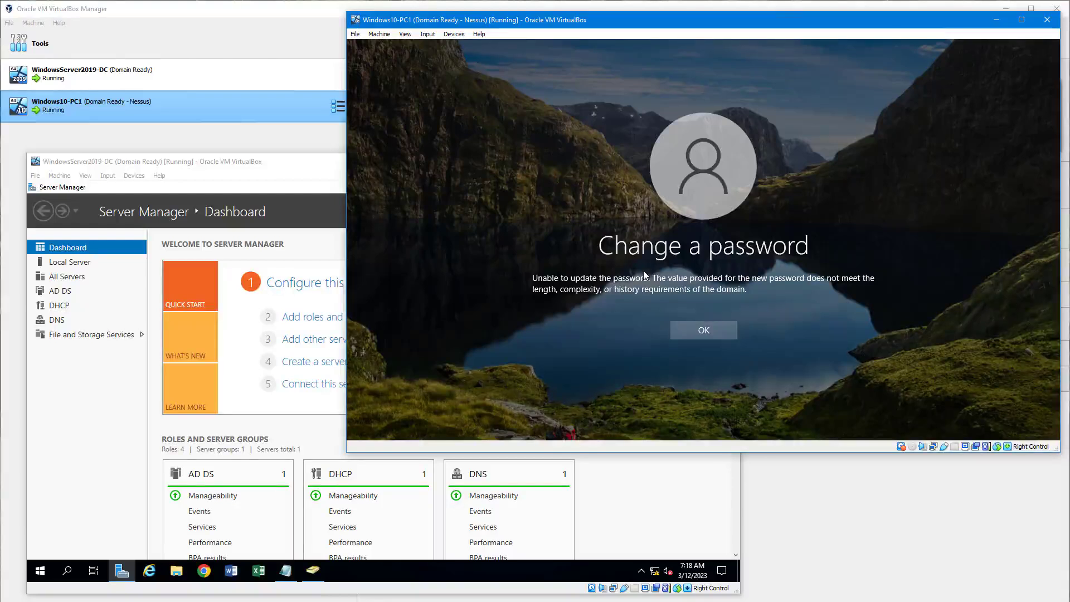
Dismiss the second rejection and cancel out of the security screen to the desktop.
click(706, 331)
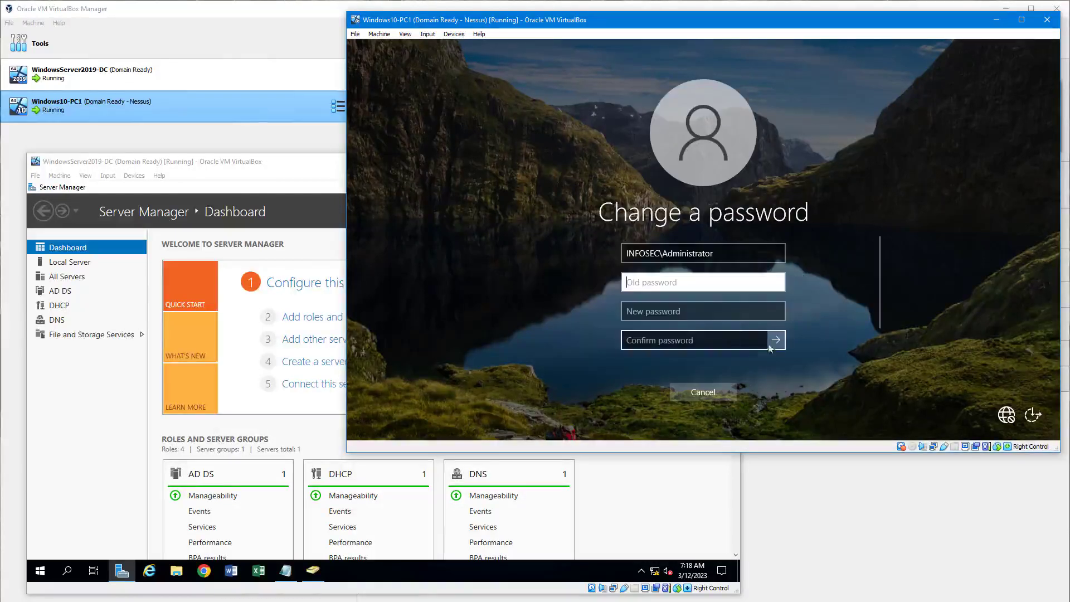
click(707, 395)
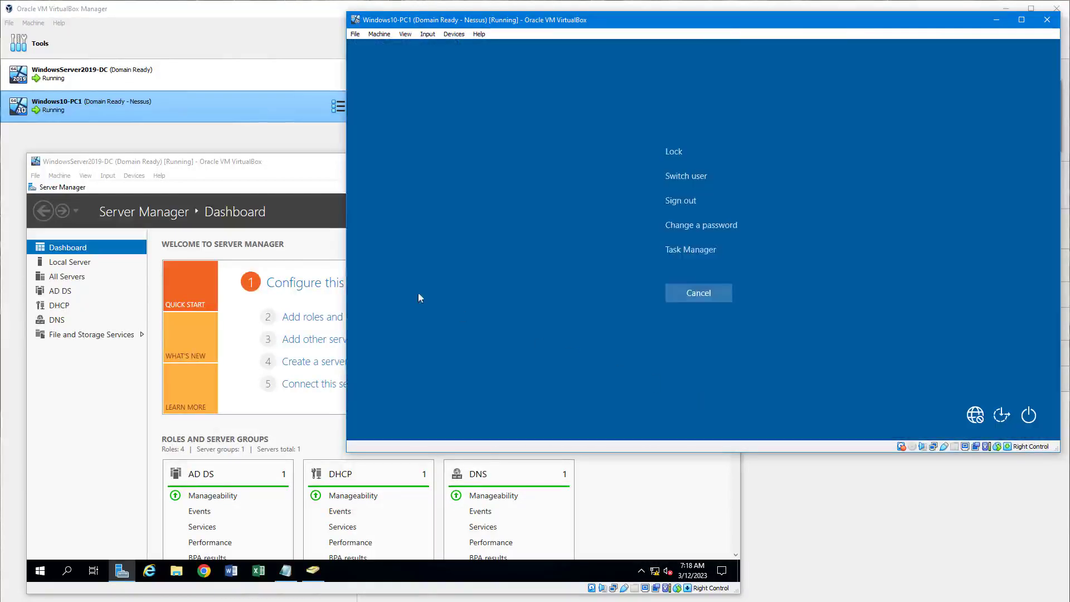
click(703, 293)
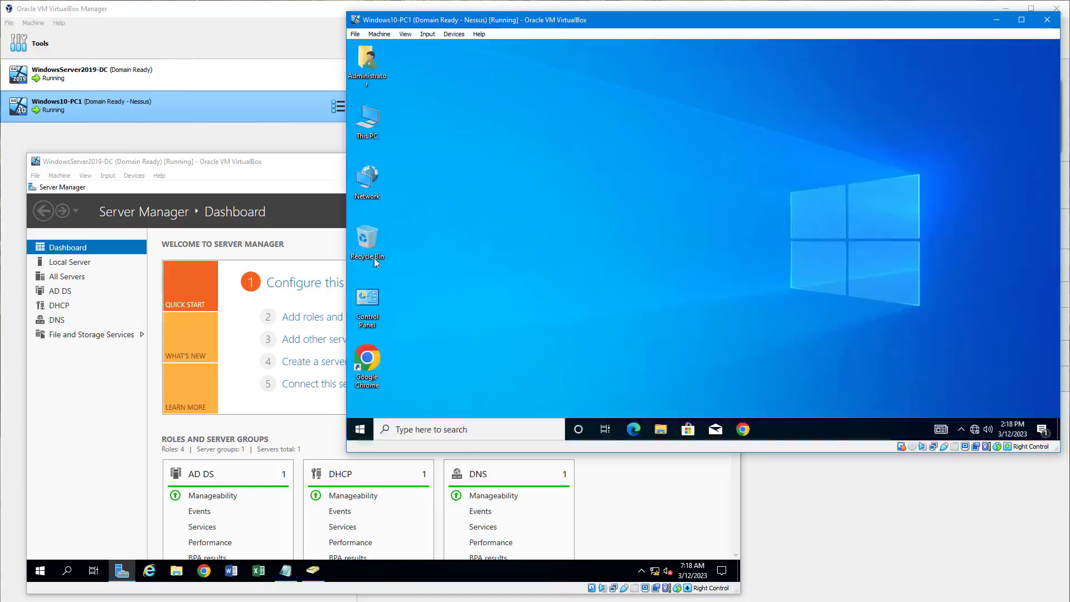
On the domain controller, open Default Domain Policy for editing from Group Policy Management.
click(286, 167)
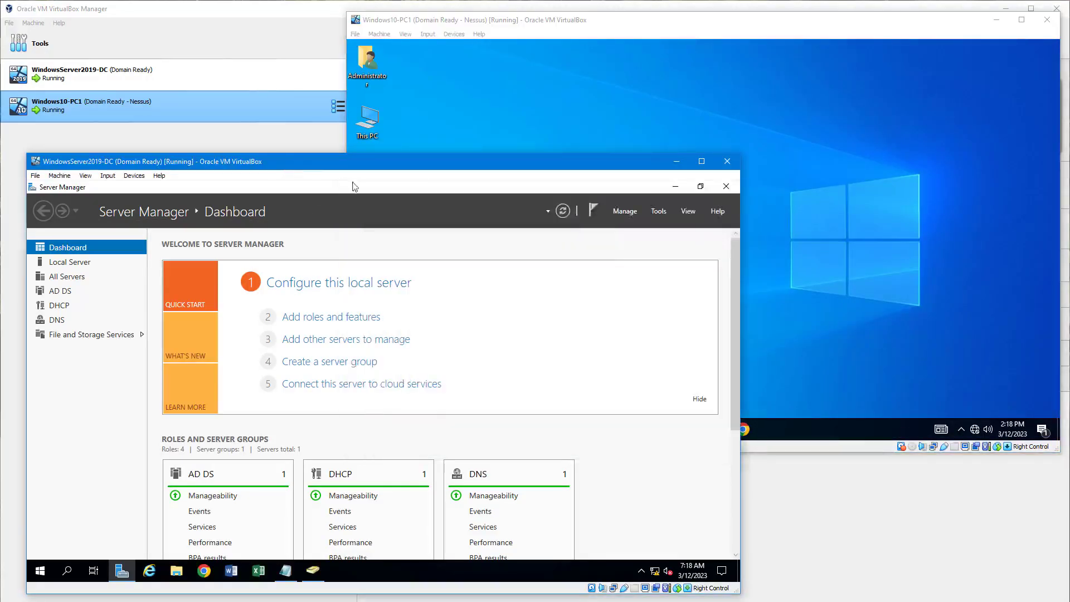
click(657, 212)
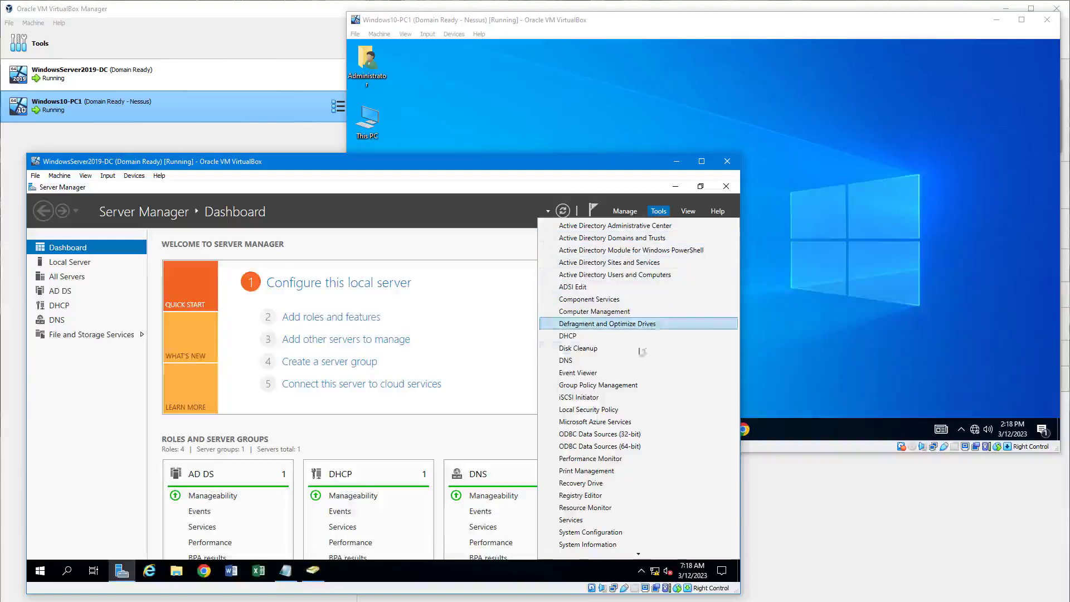
click(599, 384)
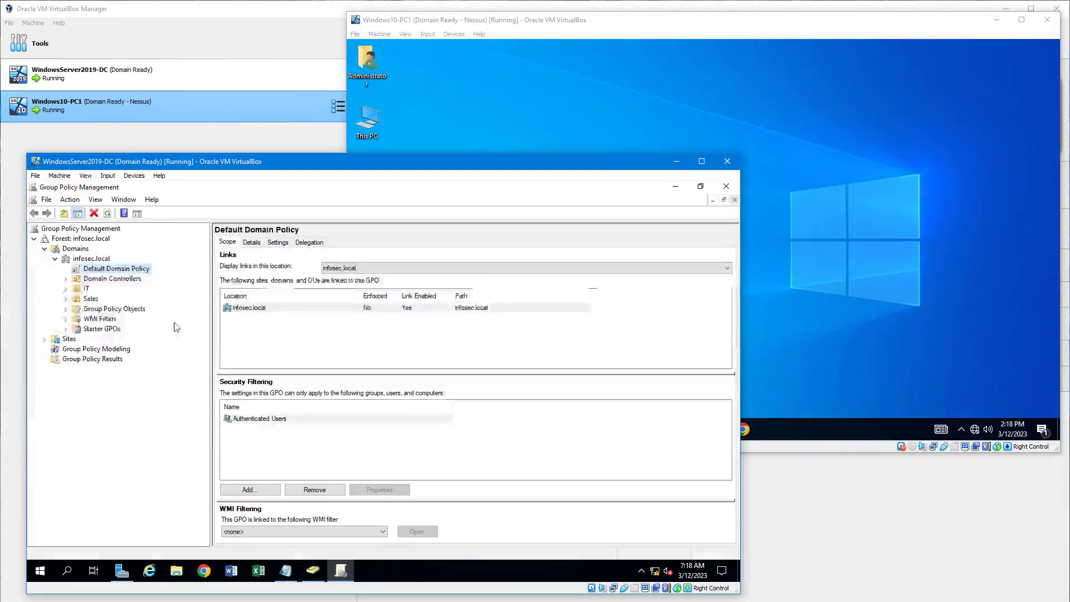
right_click(93, 269)
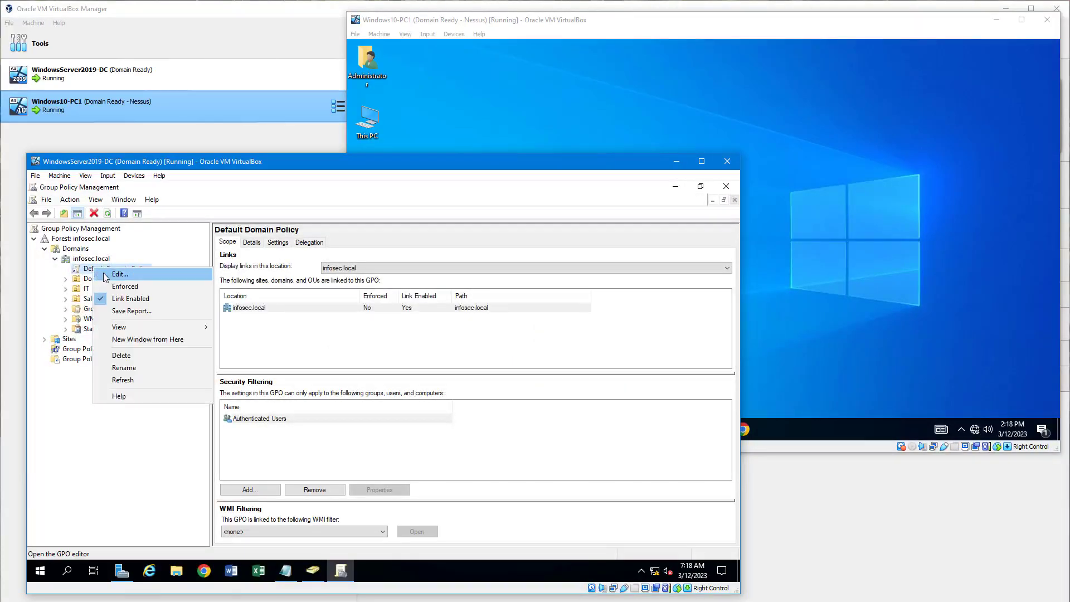
click(120, 273)
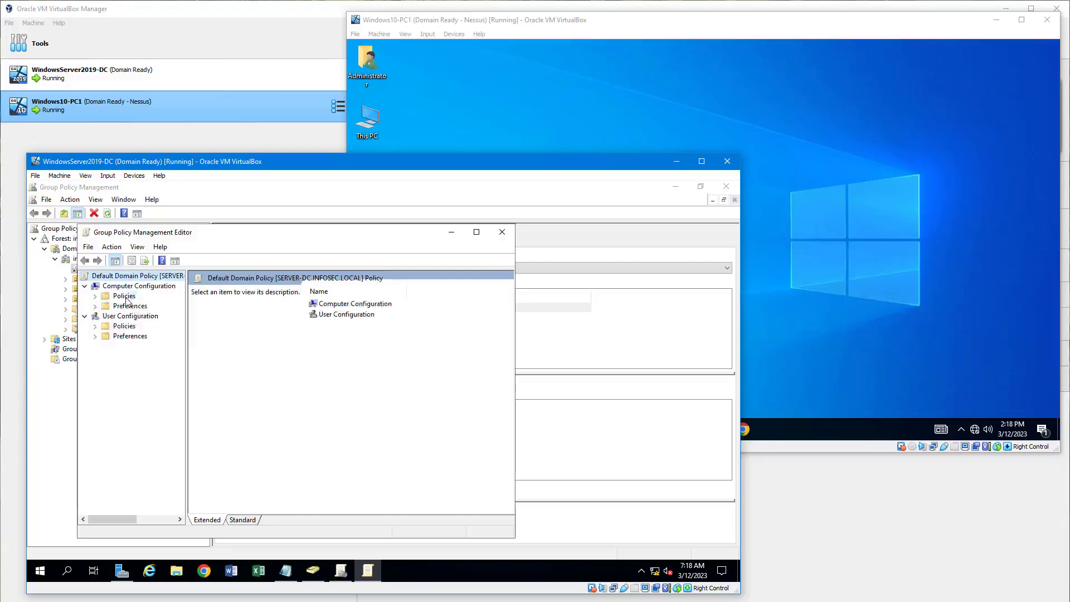
Set Minimum password age to 0 days under Password Policy, apply, and close the editor.
double_click(125, 296)
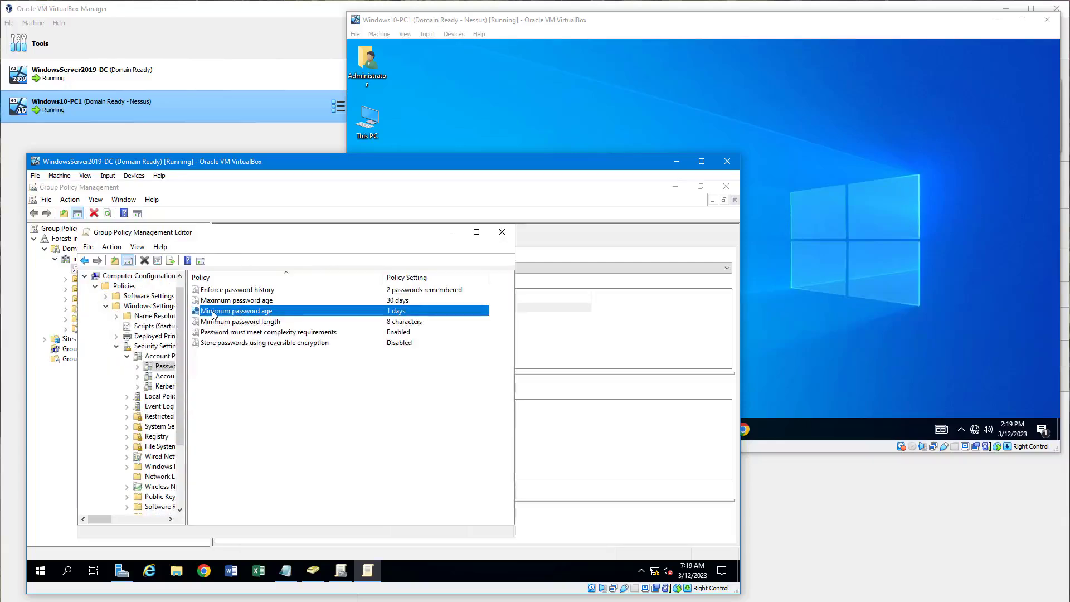
double_click(215, 315)
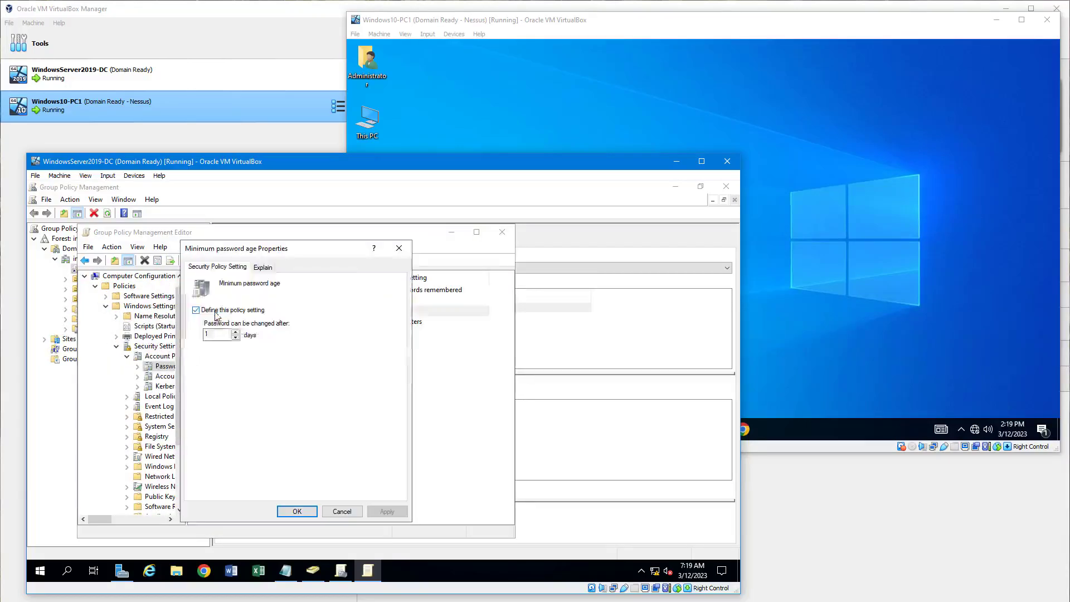
click(235, 338)
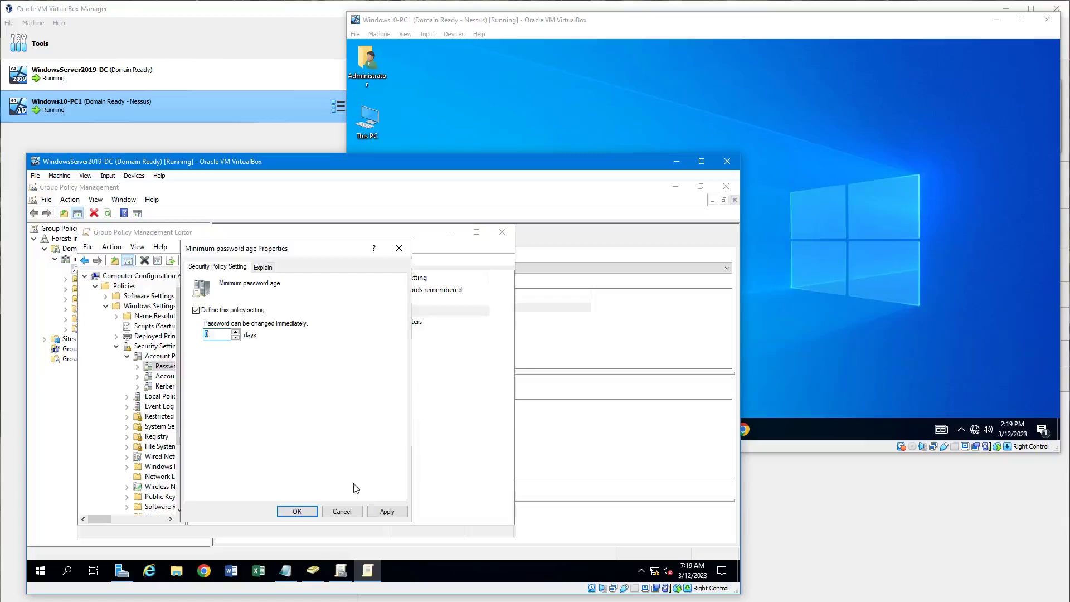
click(387, 511)
click(305, 517)
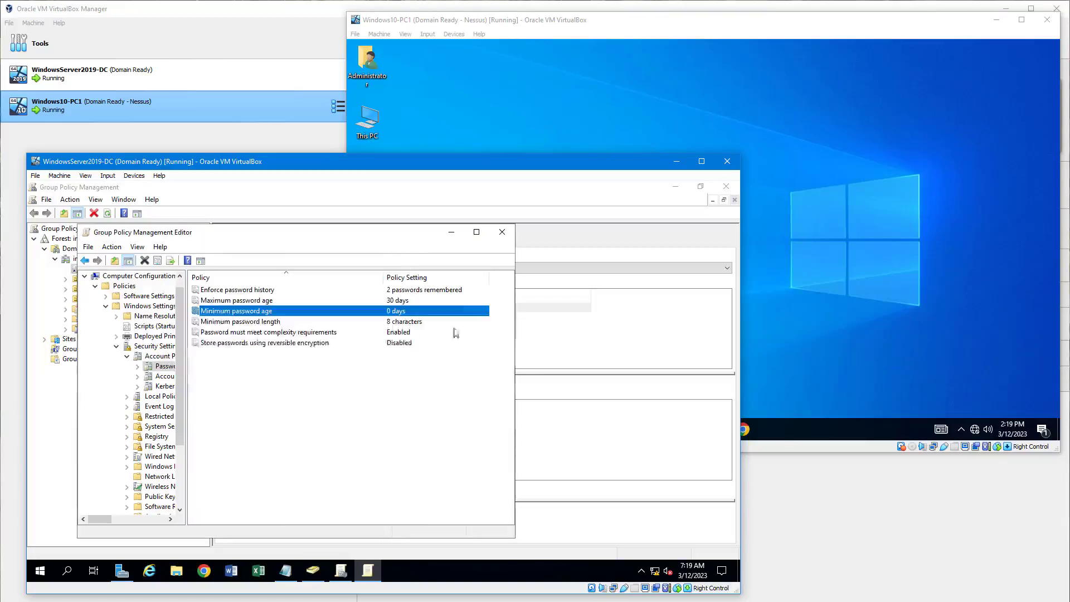
click(502, 231)
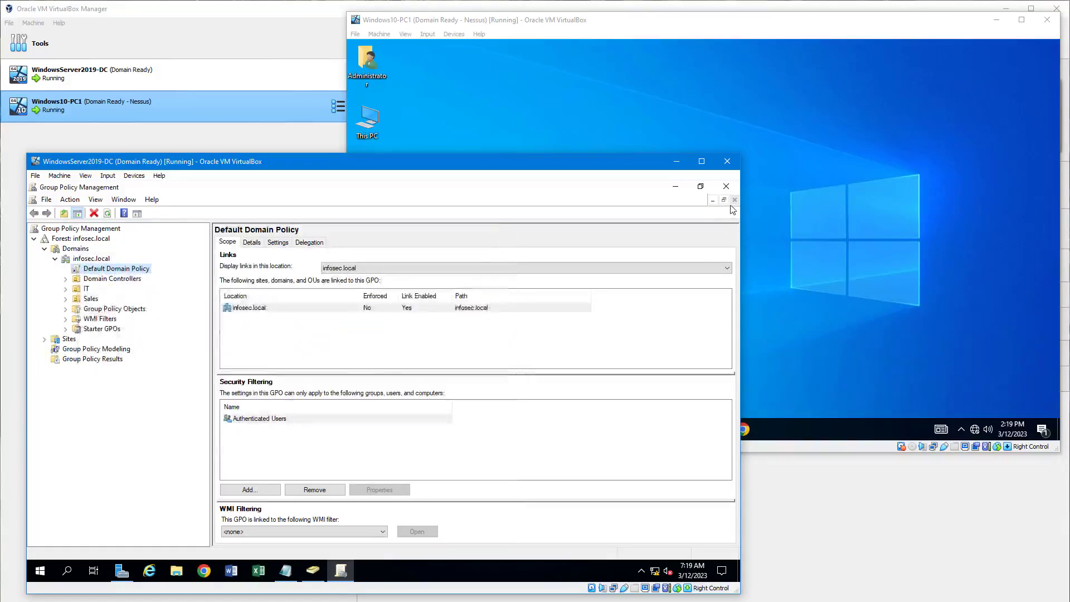
Close Group Policy Management and rerun gpupdate /force in an admin Command Prompt on Windows10-PC1.
click(726, 186)
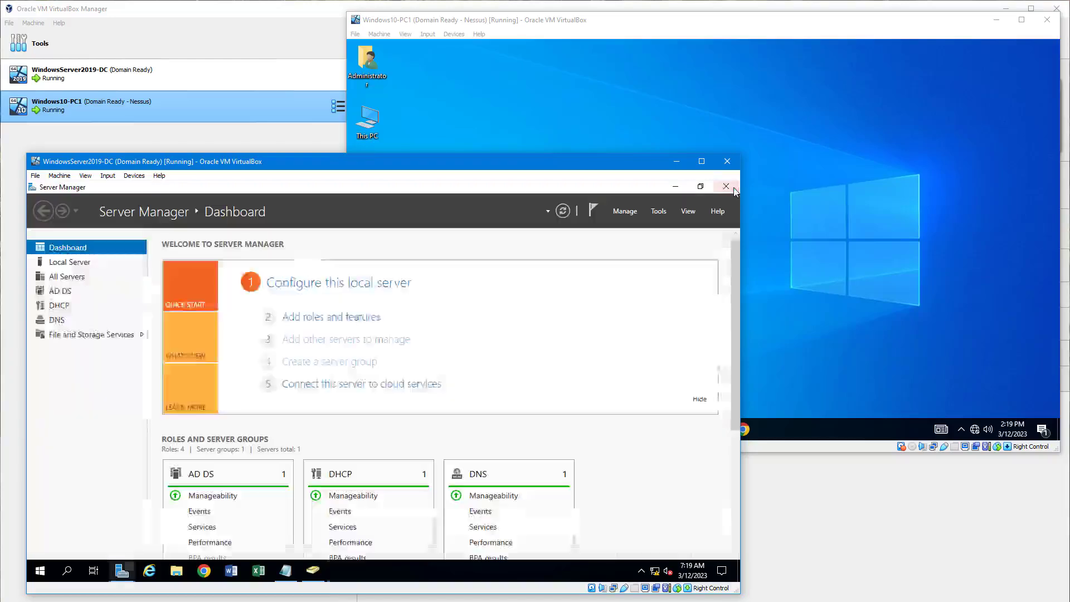
click(828, 279)
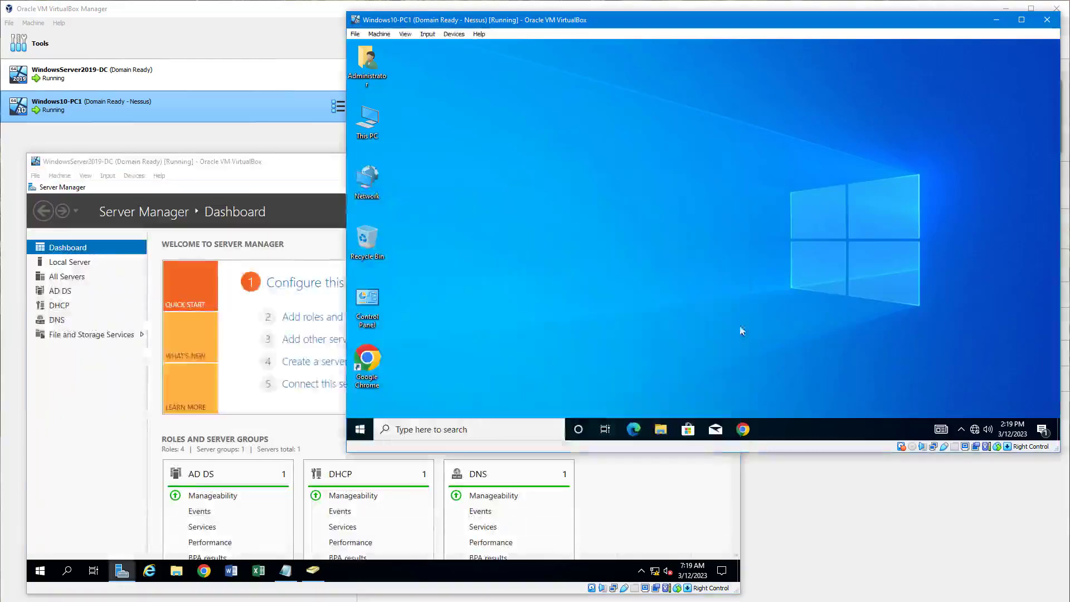
right_click(360, 429)
click(437, 378)
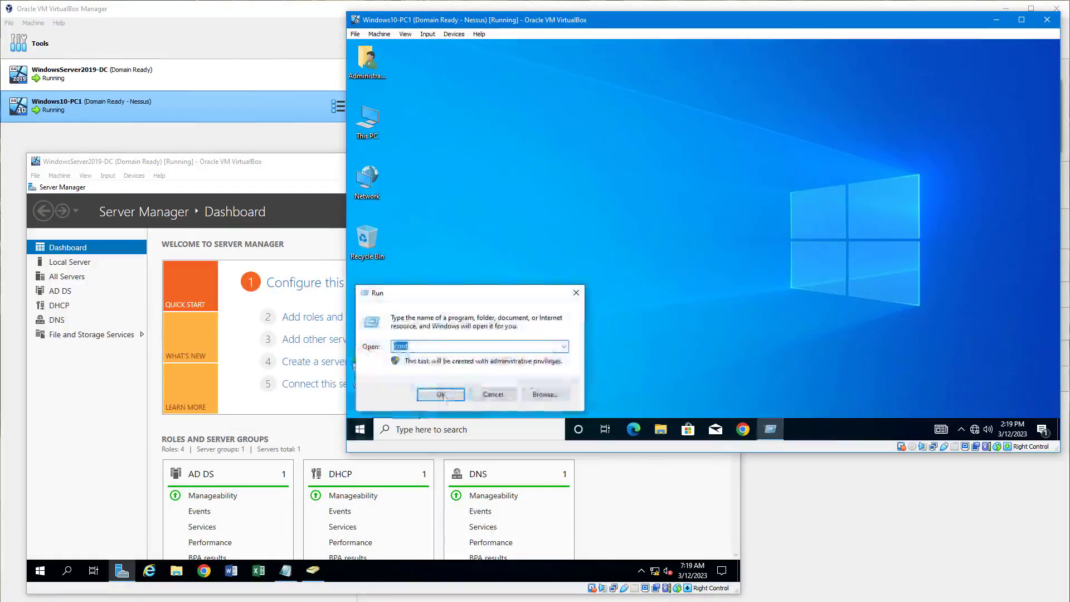
key(Return)
text(gpdpdate /force)
key(Return)
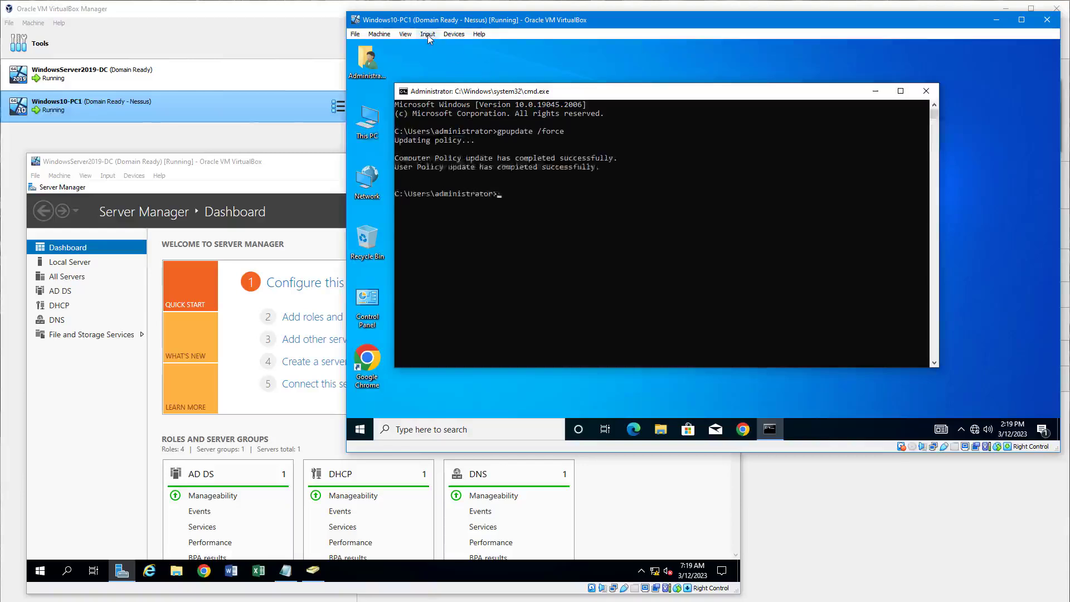
Send Ctrl+Alt+Del to the Windows 10 VM to reach the security options screen.
click(428, 34)
mouse_move(457, 47)
click(563, 77)
Change the domain Administrator's password with the old and a new password, and acknowledge the confirmation.
click(697, 226)
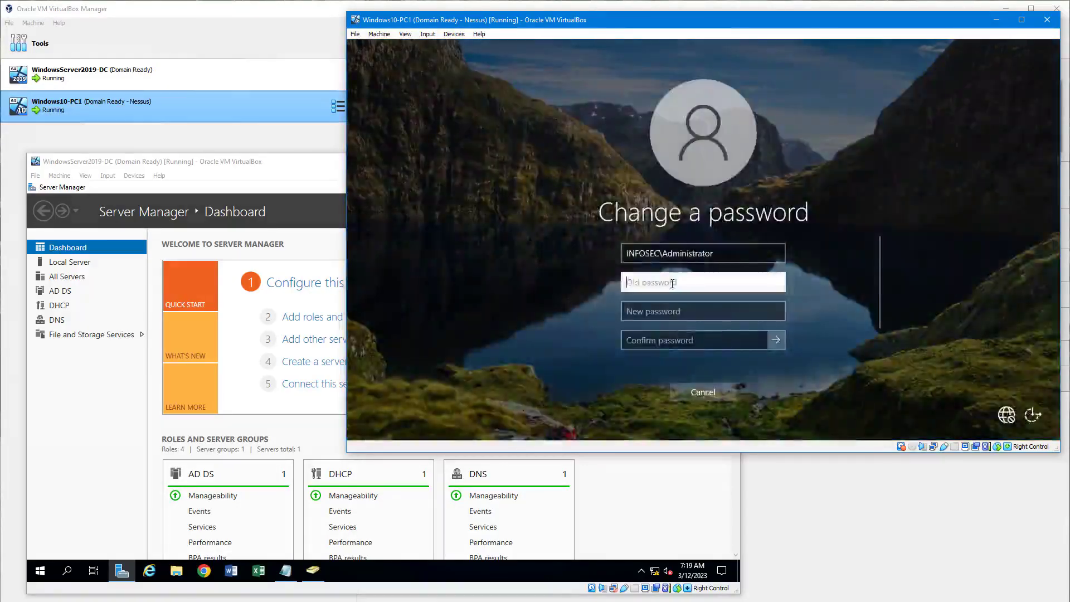
text(••••••••)
key(Tab)
text(•••••••••)
key(Tab)
text(•••••••••)
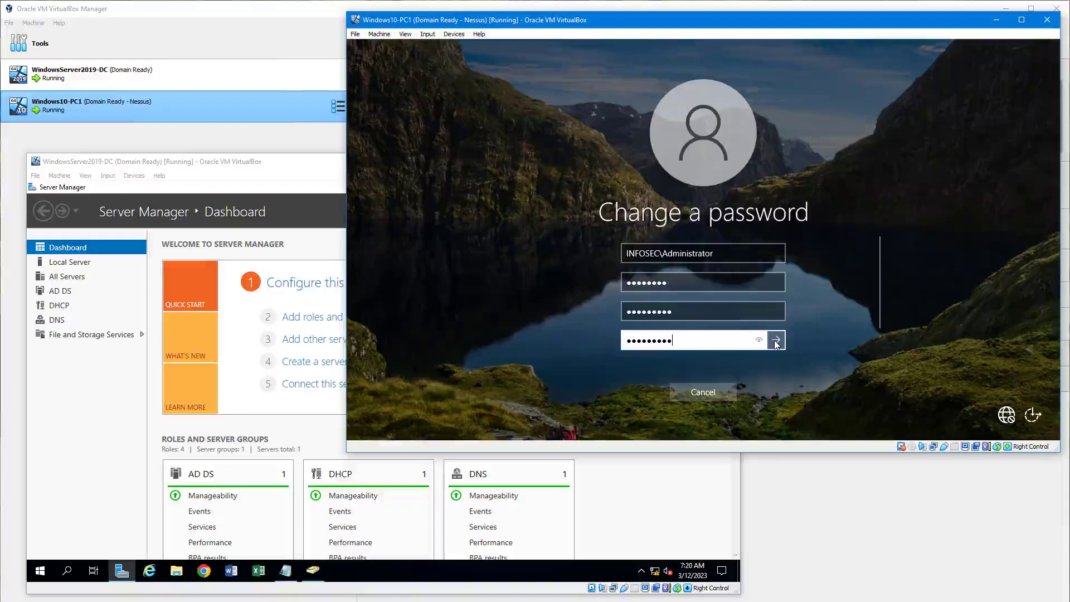
click(775, 340)
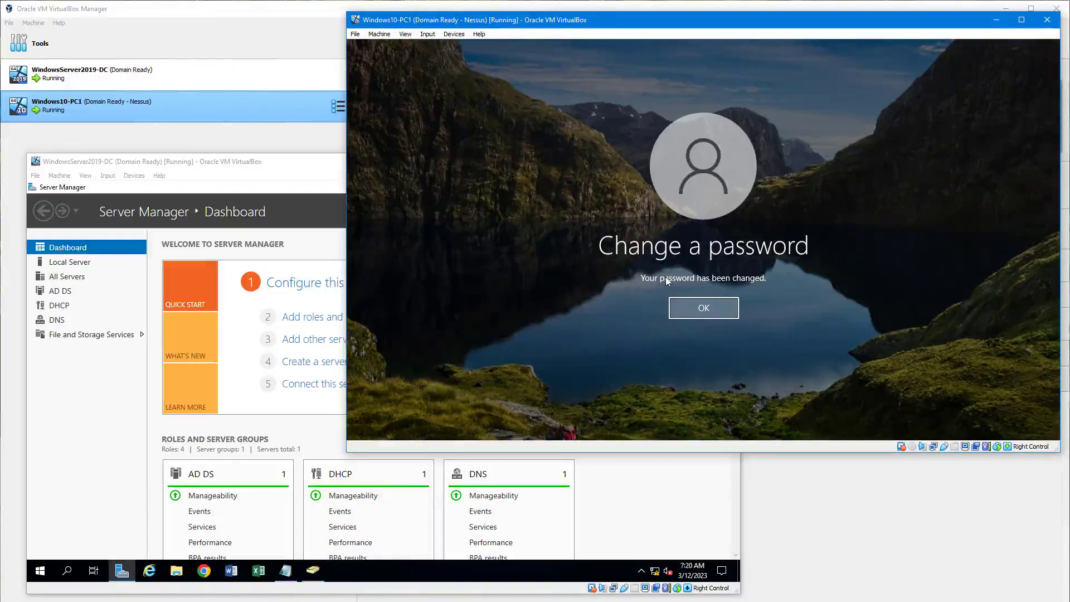
click(702, 309)
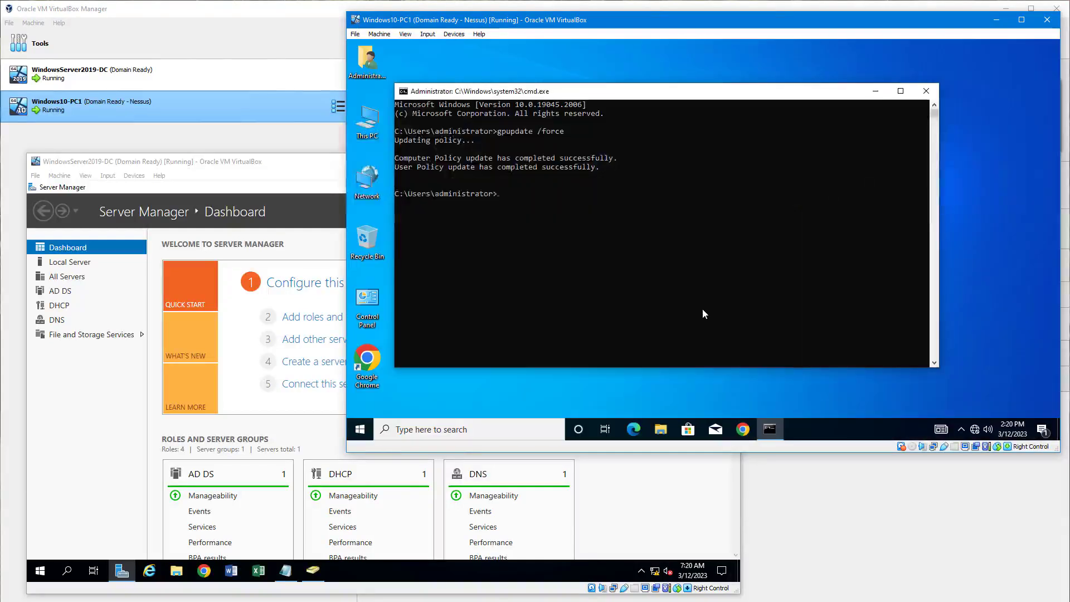